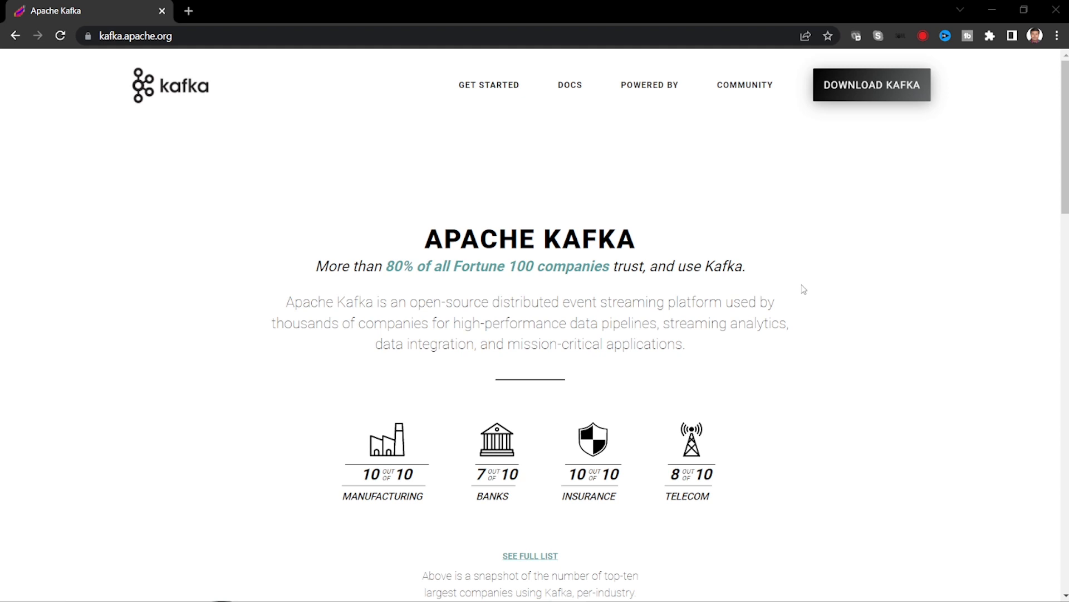
scroll(763, 463, "down", 4)
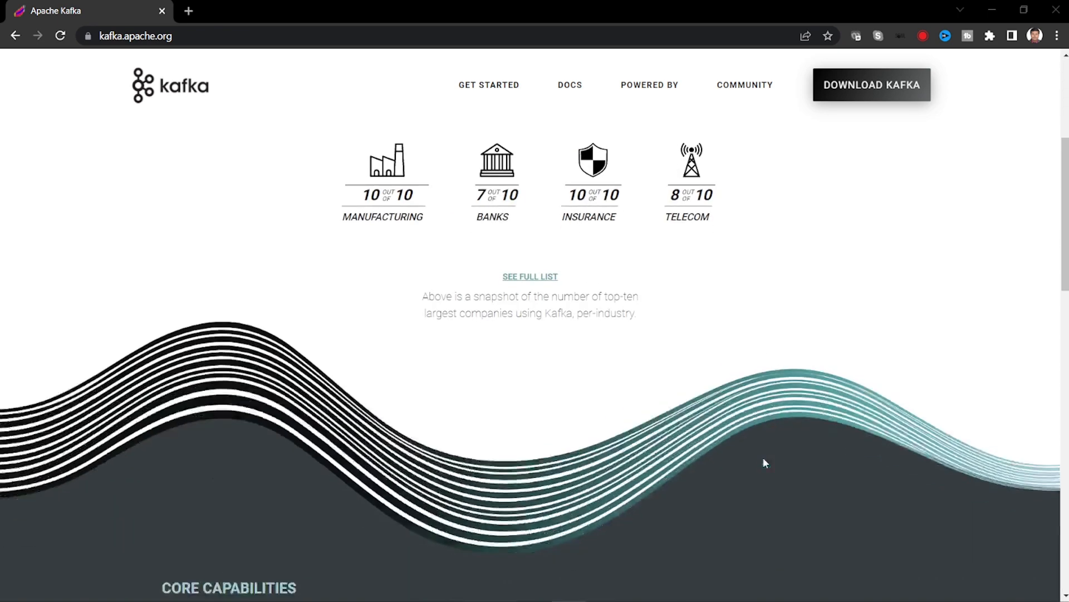
scroll(762, 457, "down", 4)
scroll(746, 405, "down", 4)
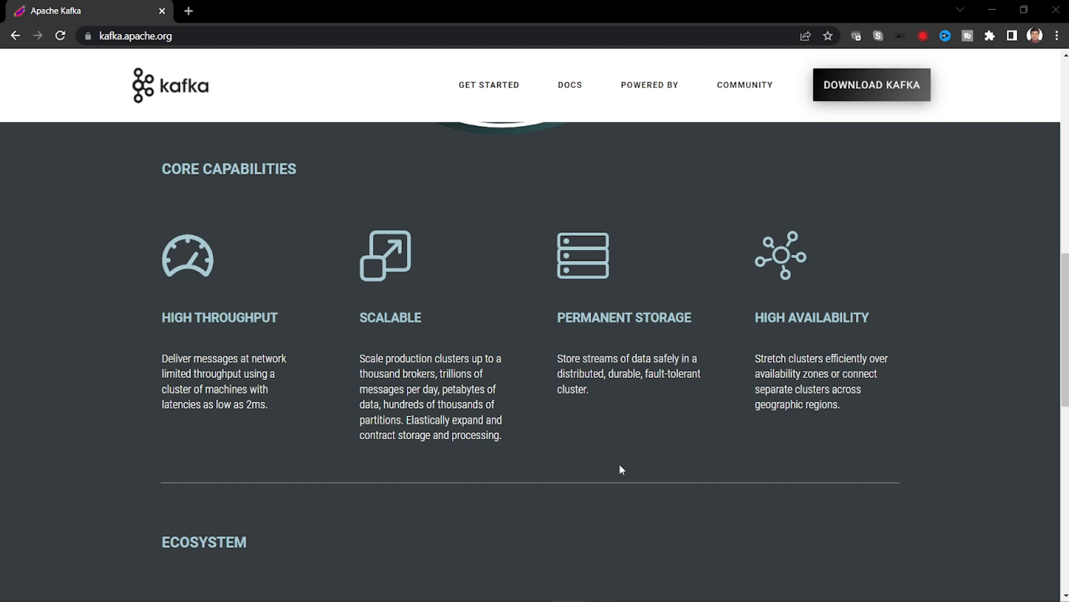
scroll(498, 480, "down", 3)
scroll(498, 480, "down", 2)
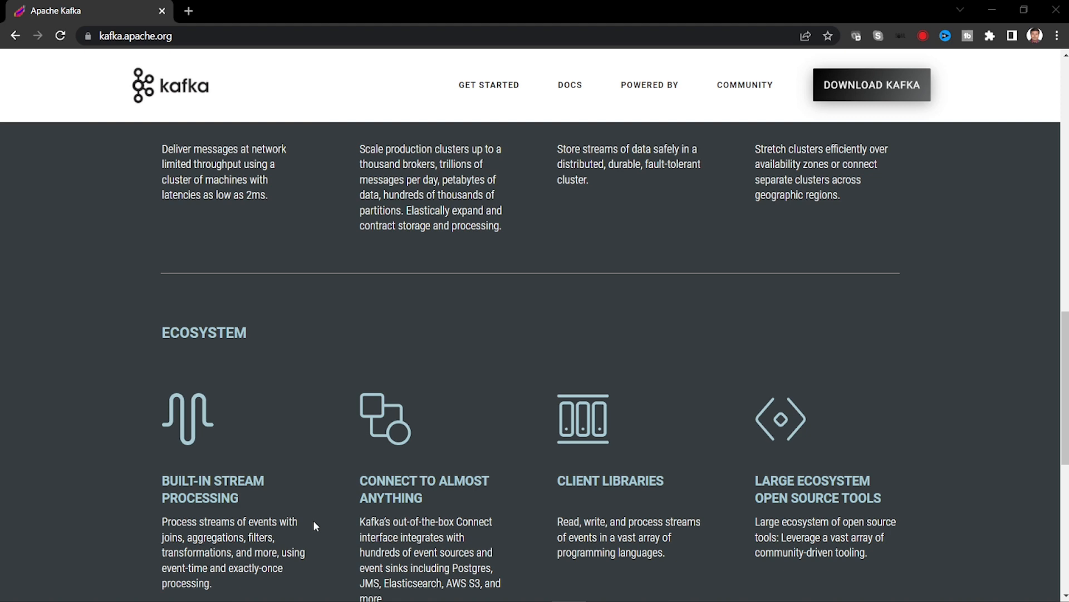
scroll(460, 494, "down", 1)
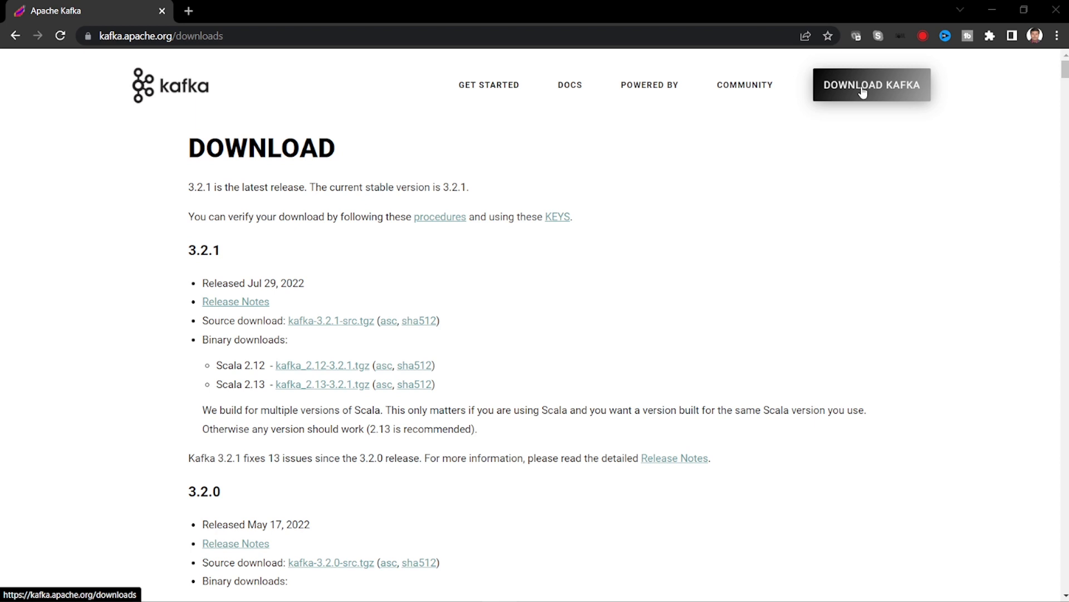
Download kafka_2.13-3.2.1.tgz (Scala 2.13, release 3.2.1) from the Kafka downloads page and save it.
left_click(863, 91)
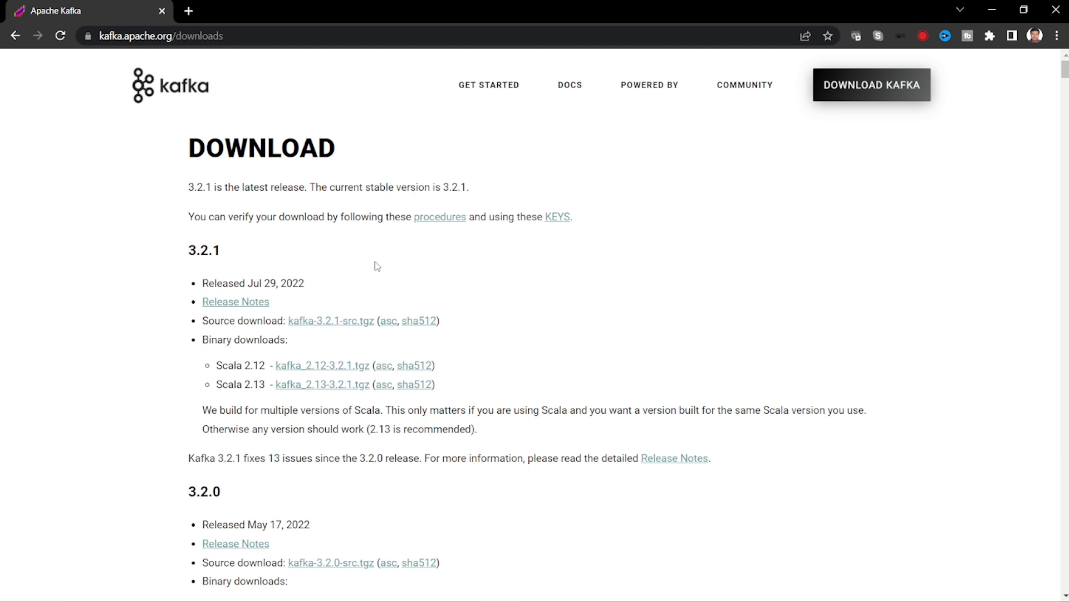
left_click(332, 386)
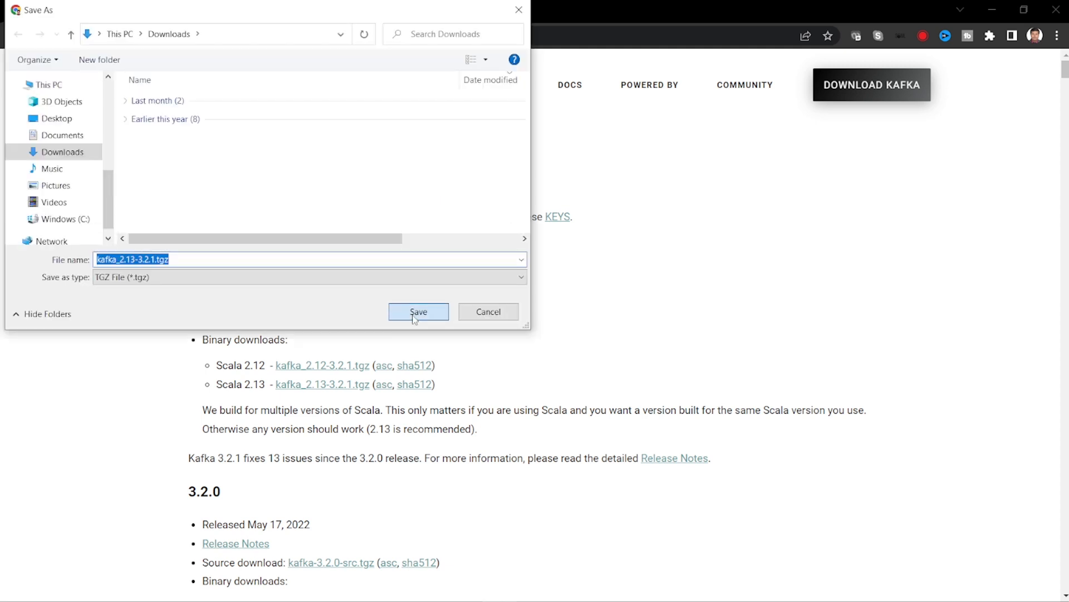
left_click(418, 312)
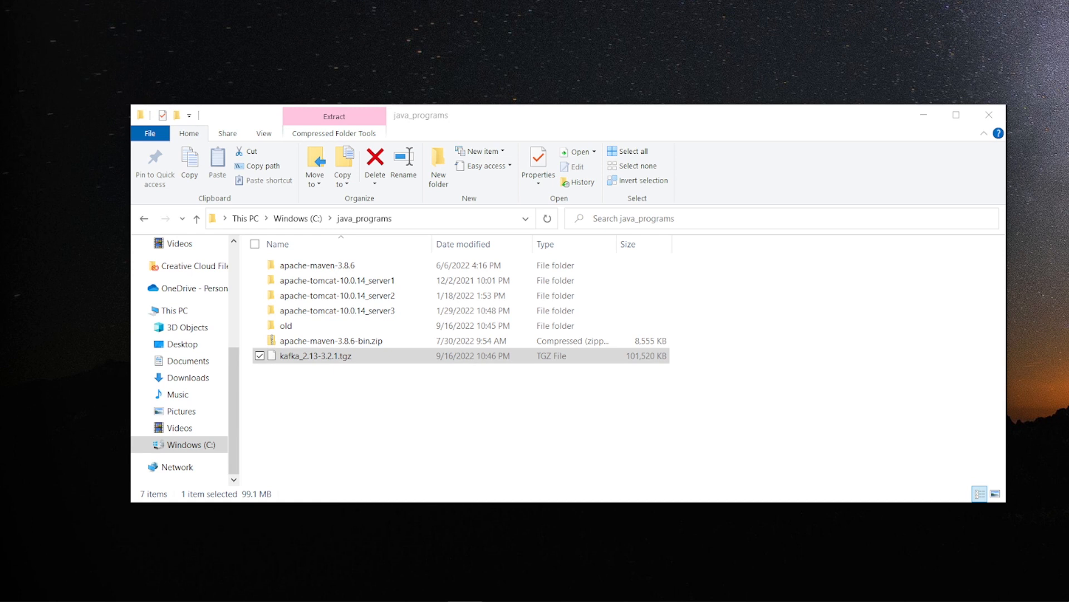
Extract kafka_2.13-3.2.1.tgz into its own folder with 7-Zip and enter that folder.
left_click(341, 356)
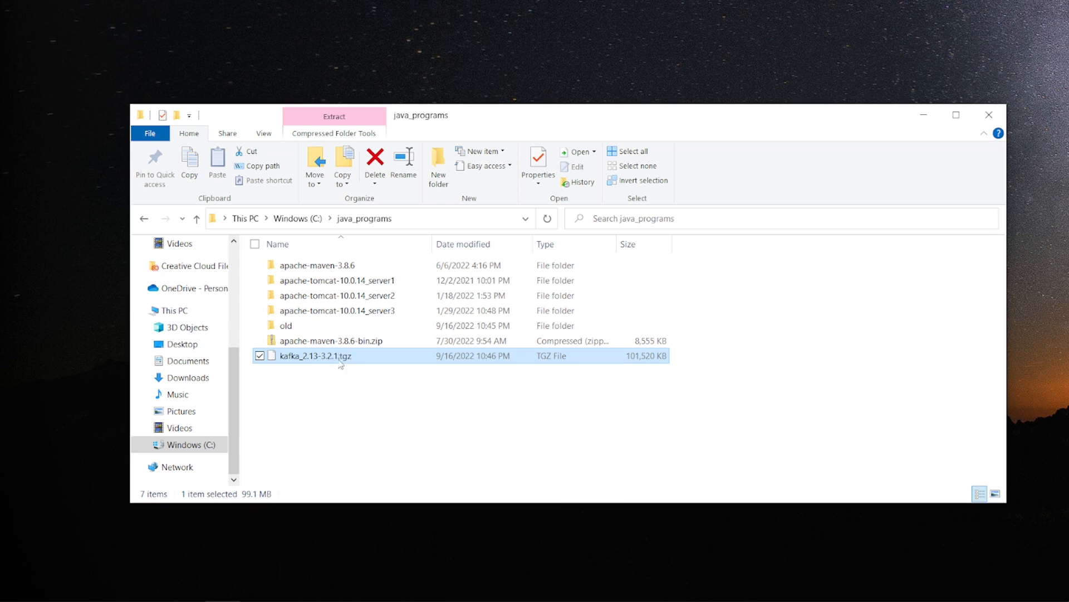
right_click(341, 361)
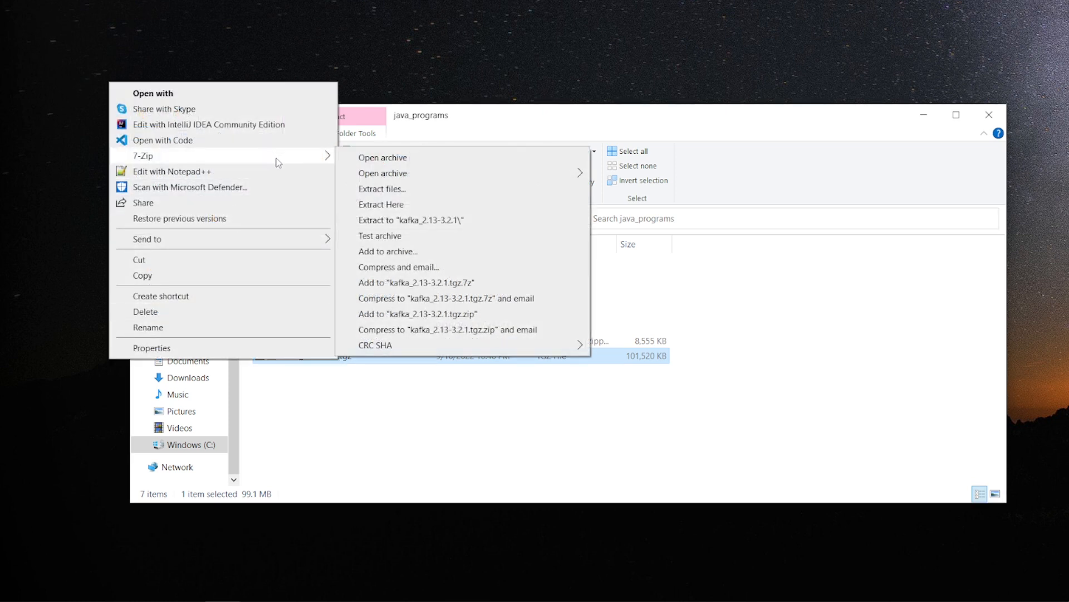
mouse_move(221, 156)
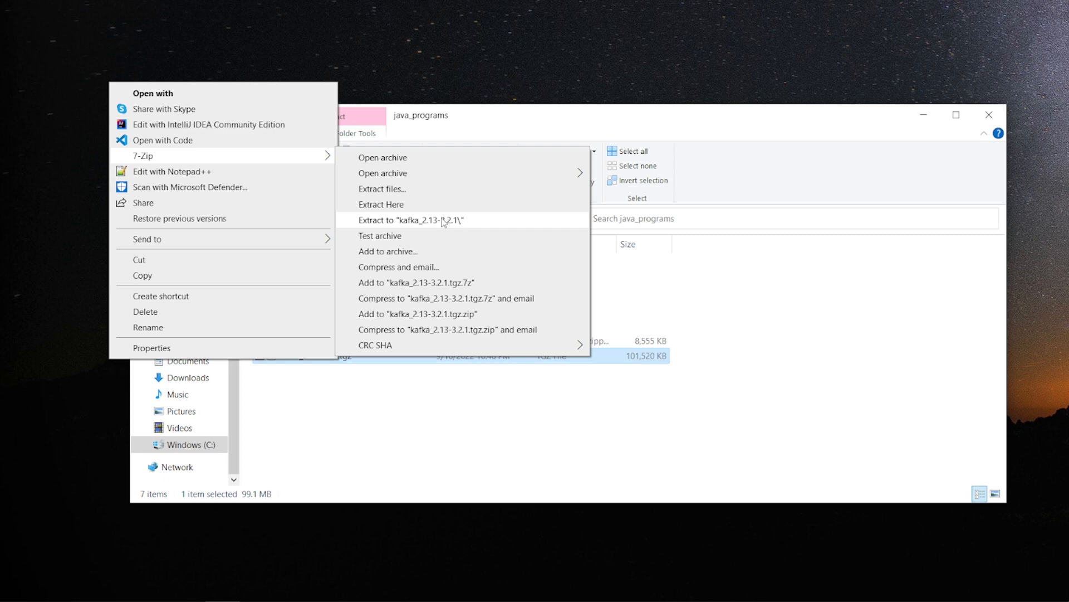
left_click(443, 222)
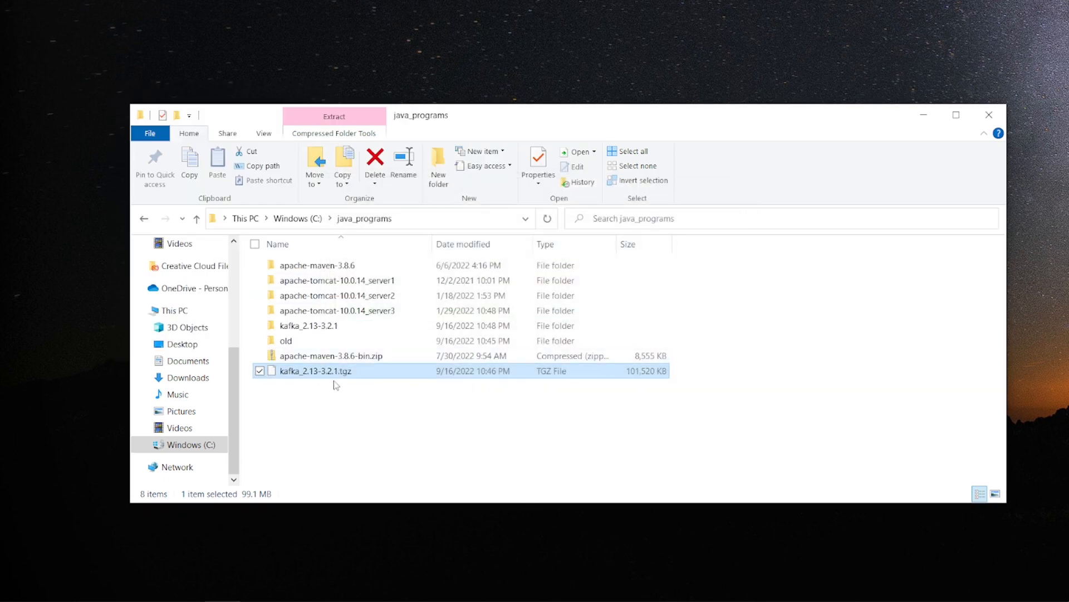
left_click(309, 326)
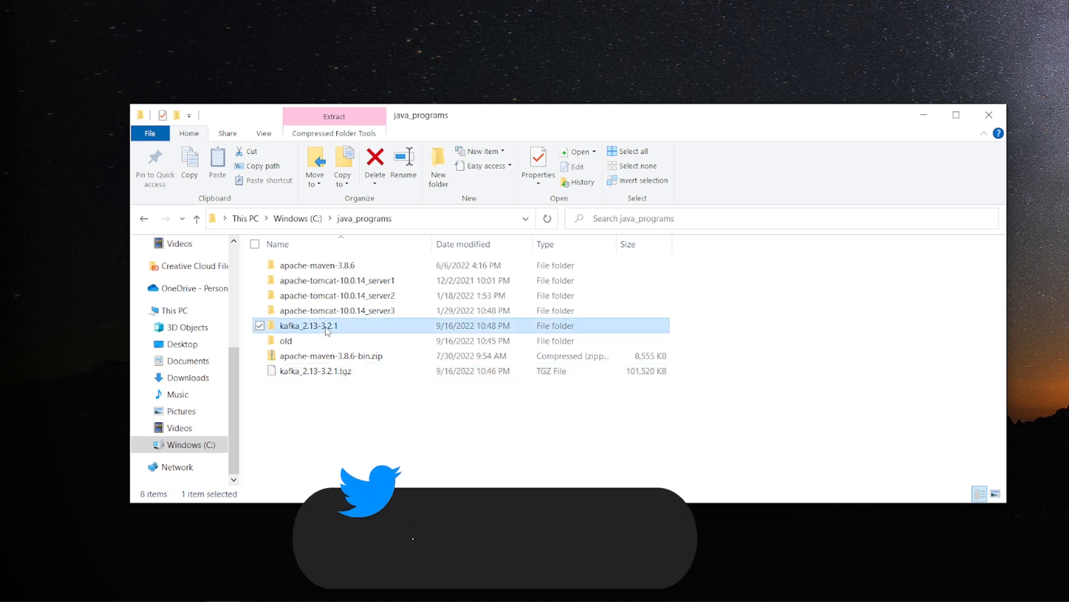
double_click(309, 325)
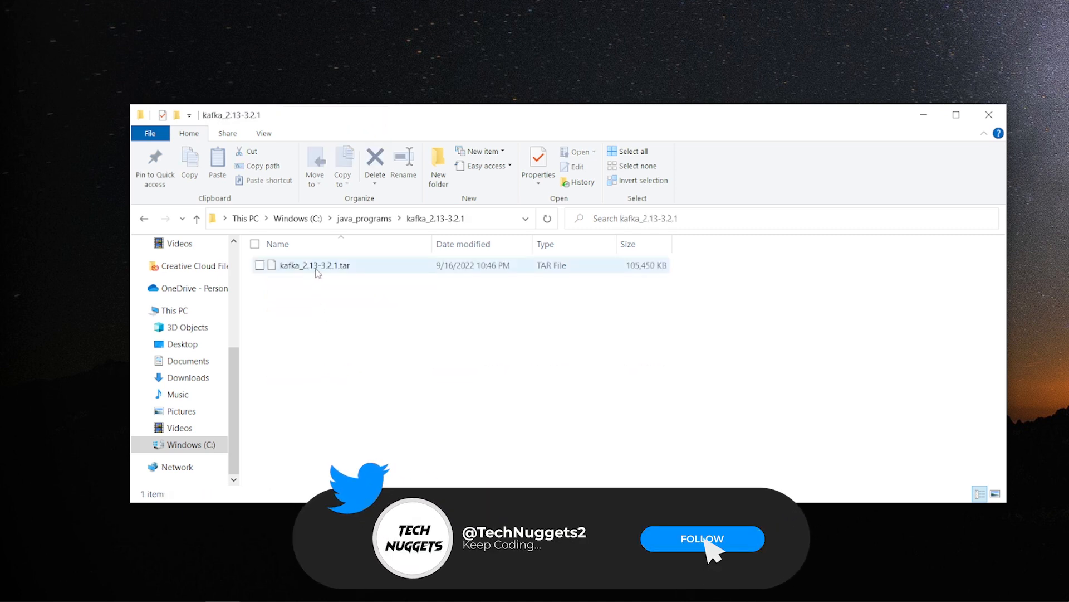
Extract the inner kafka_2.13-3.2.1.tar with 7-Zip and enter the Kafka distribution folder.
left_click(318, 268)
right_click(318, 268)
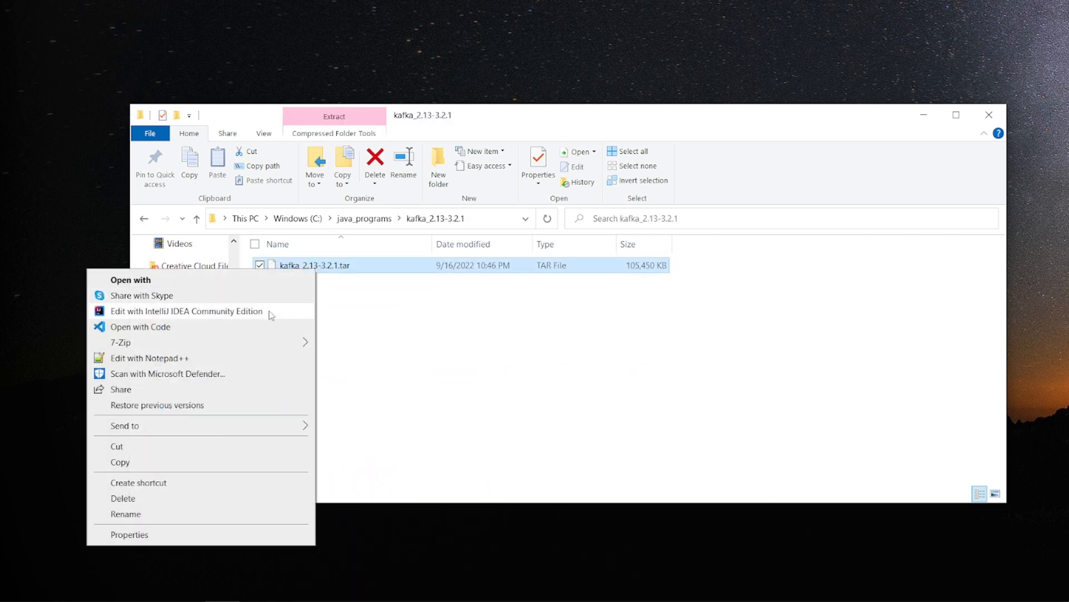
mouse_move(200, 342)
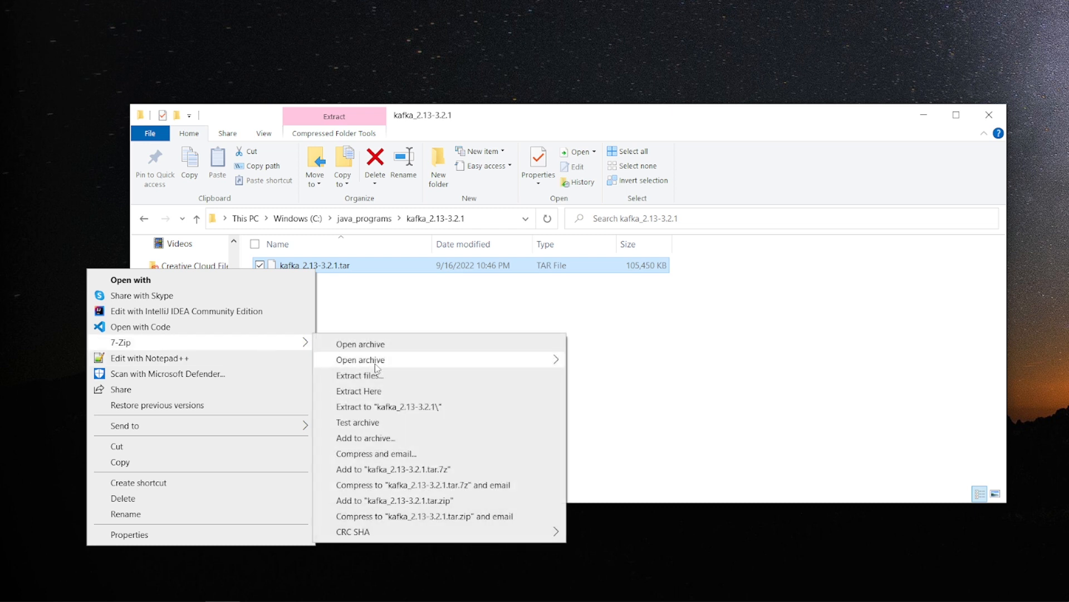
left_click(434, 409)
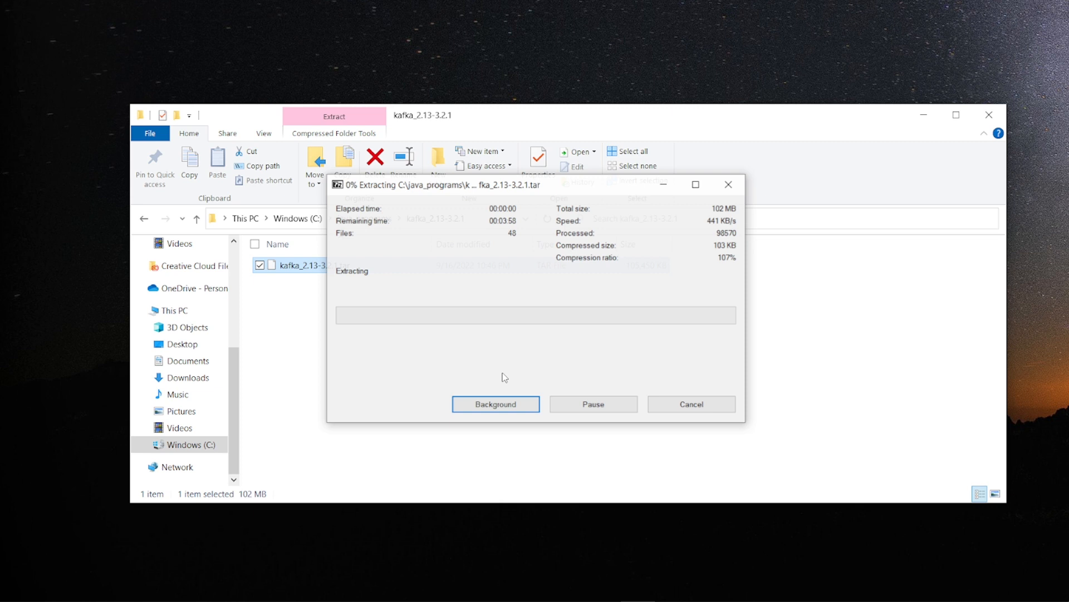
left_click(318, 264)
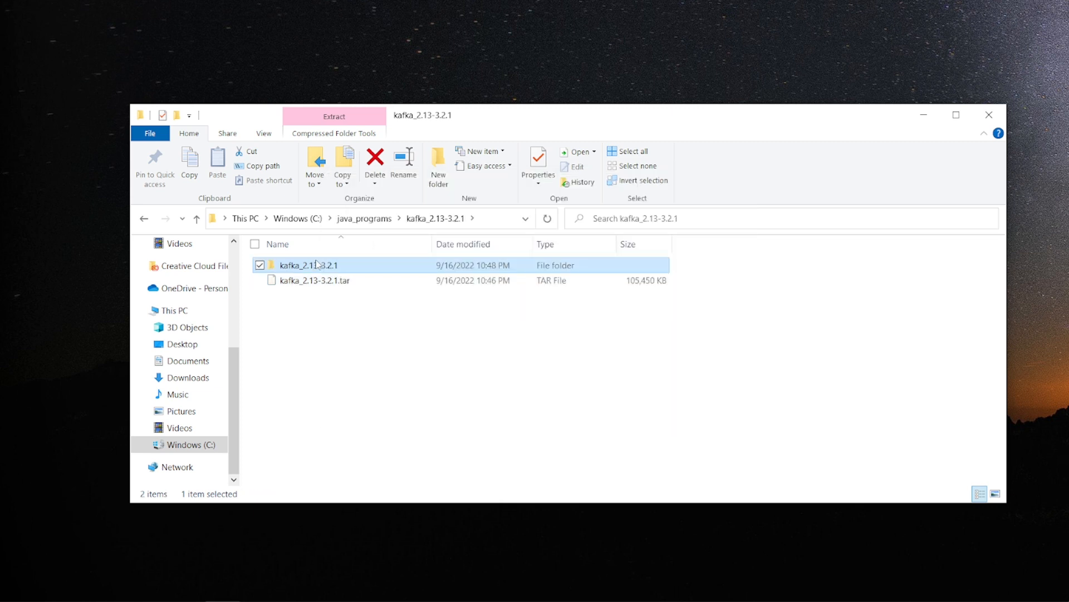
double_click(319, 265)
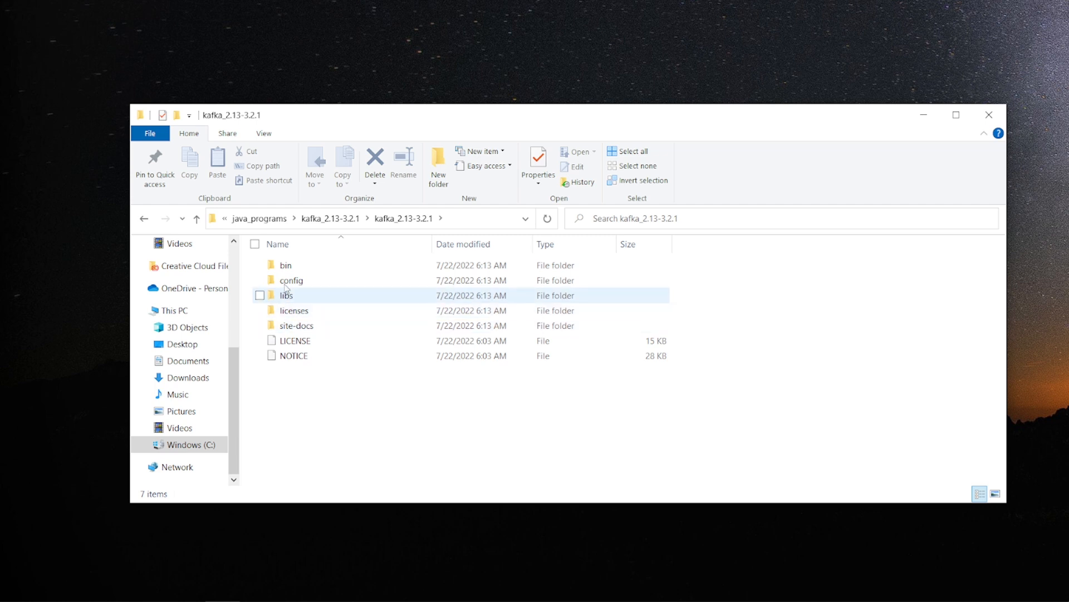
Browse Kafka's bin, bin\windows and libs folders, returning to the root before switching windows.
double_click(285, 267)
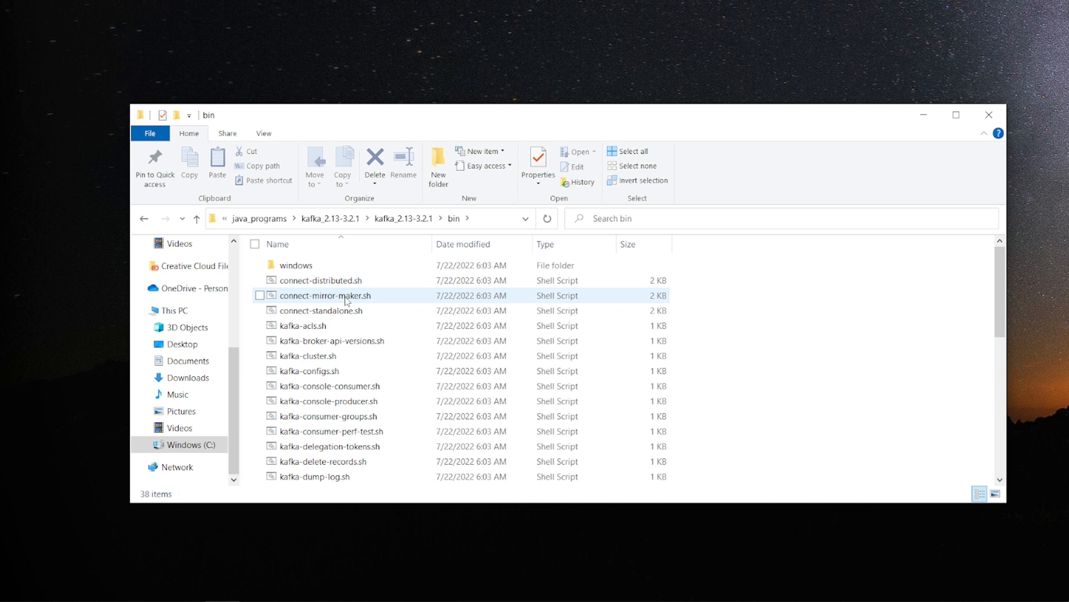
double_click(301, 265)
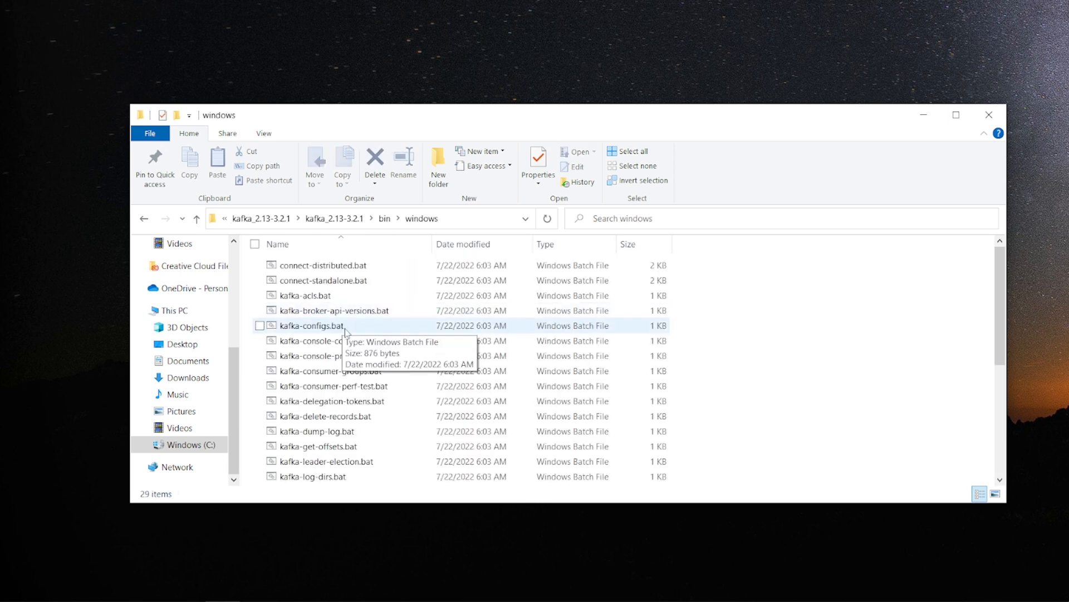
left_click(384, 218)
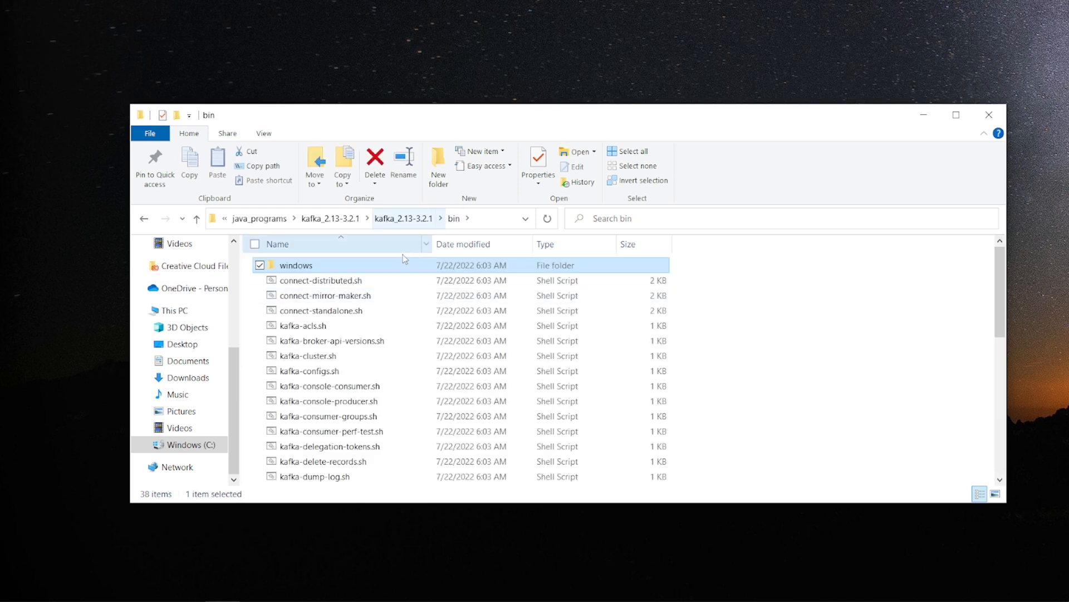
left_click(404, 217)
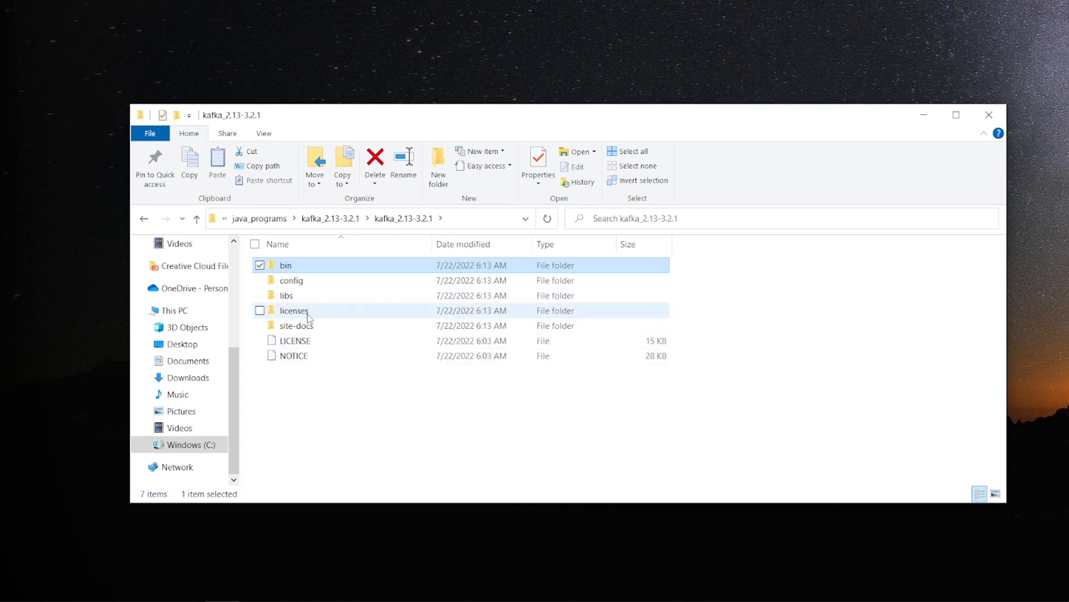
double_click(292, 295)
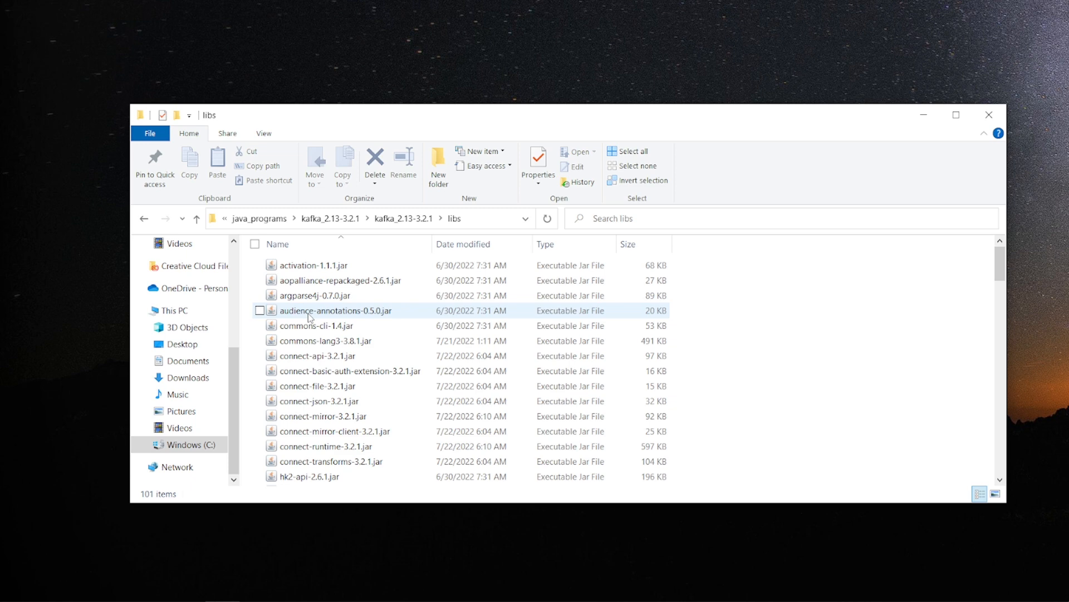
scroll(411, 374, "down", 5)
scroll(410, 373, "up", 2)
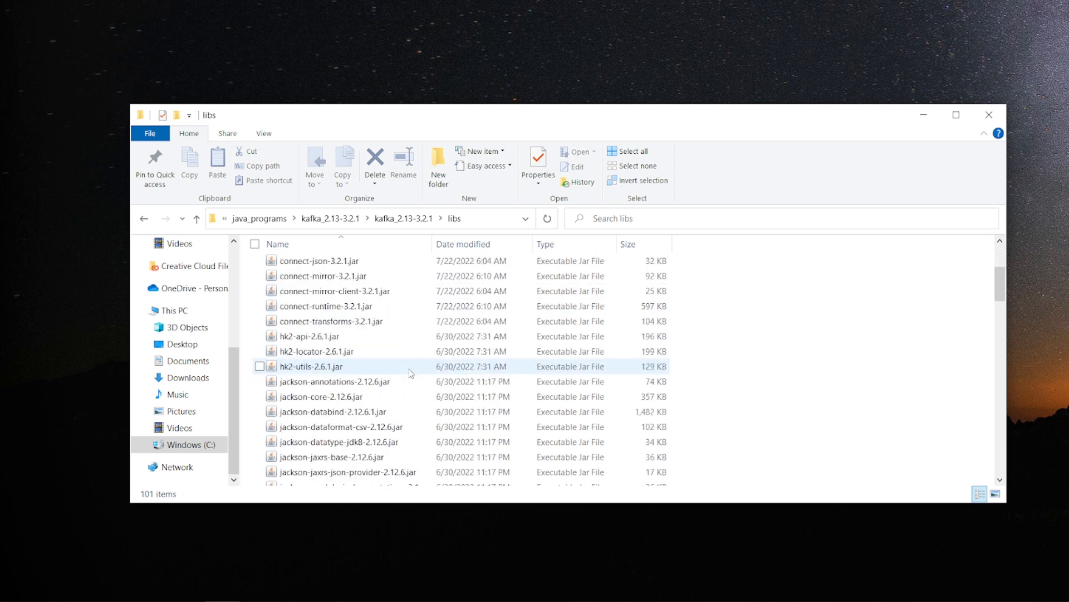
left_click(403, 219)
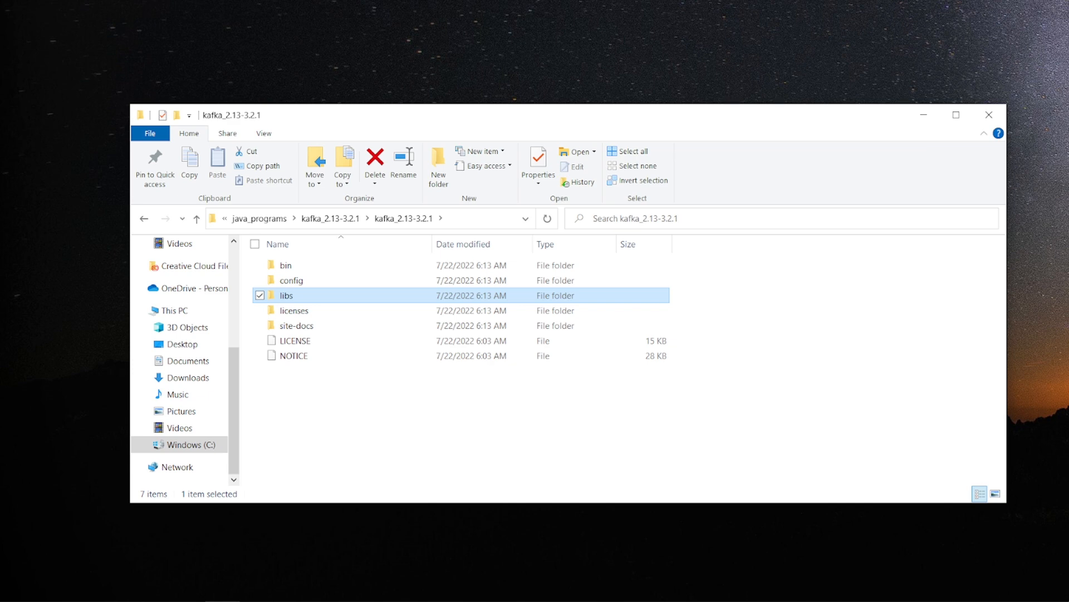
key("alt+Tab")
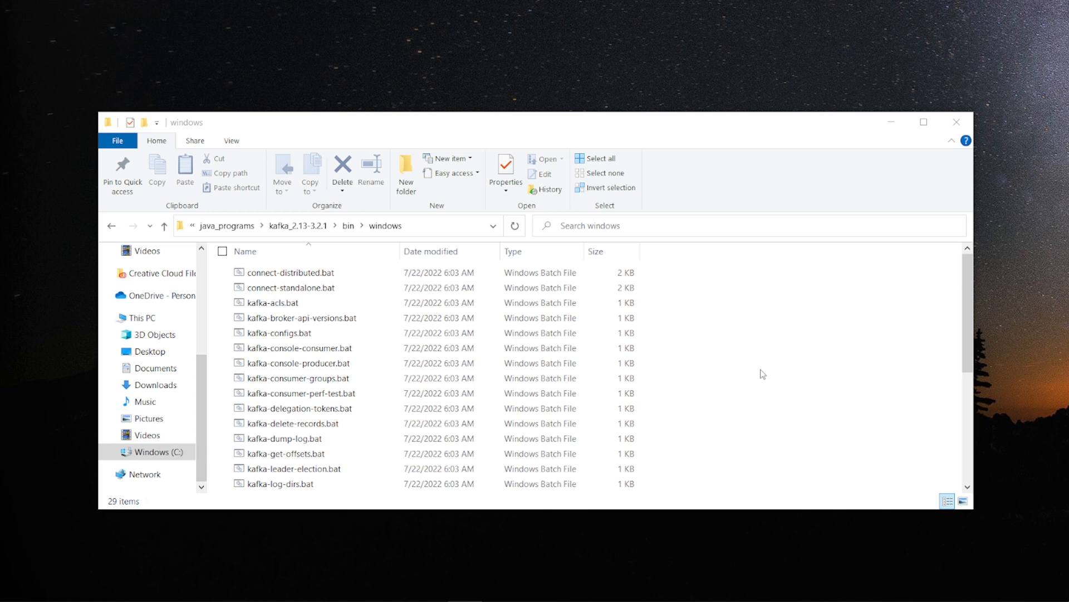
Launch cmd from the folder path and run zookeeper-server-start.bat ../../config/zookeeper.properties, positioning the window.
left_click(436, 227)
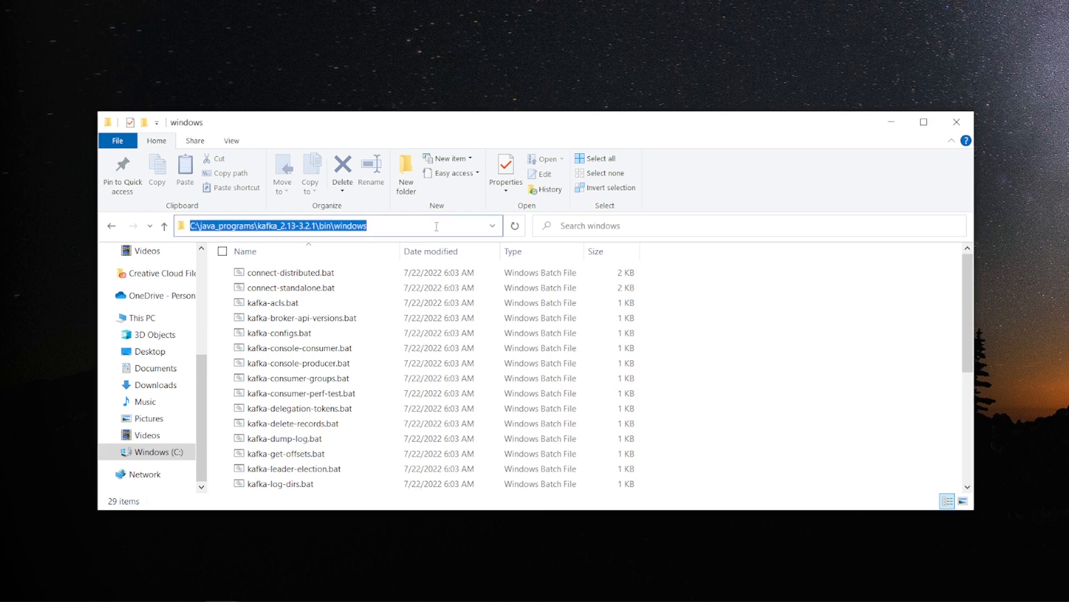
type("cmd.exe")
key("Return")
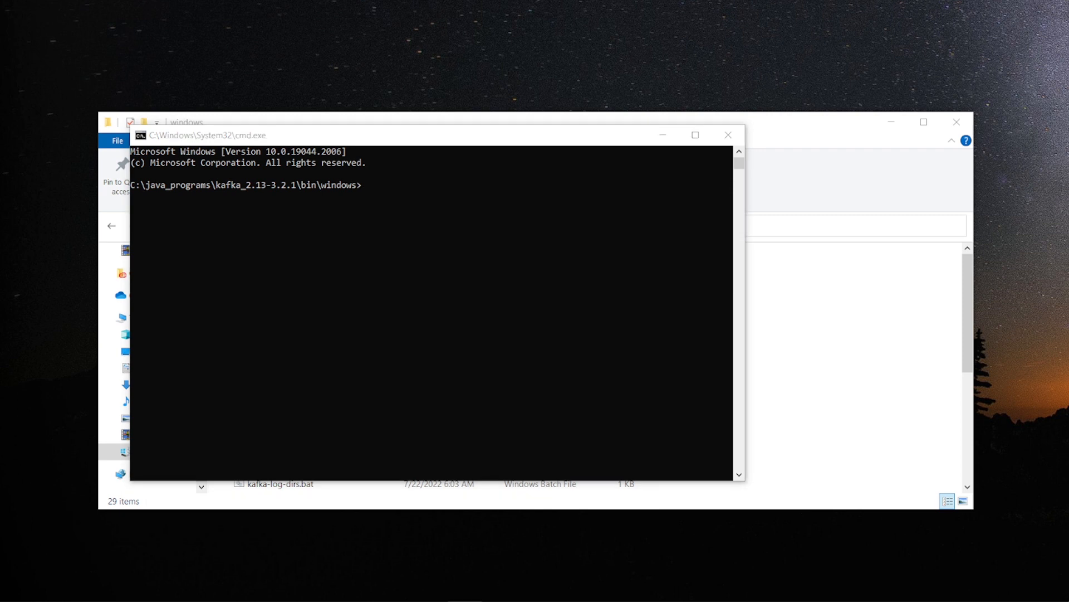
left_click(368, 189)
type("zookeeper-server-start.bat ../../config/zookeeper.properties")
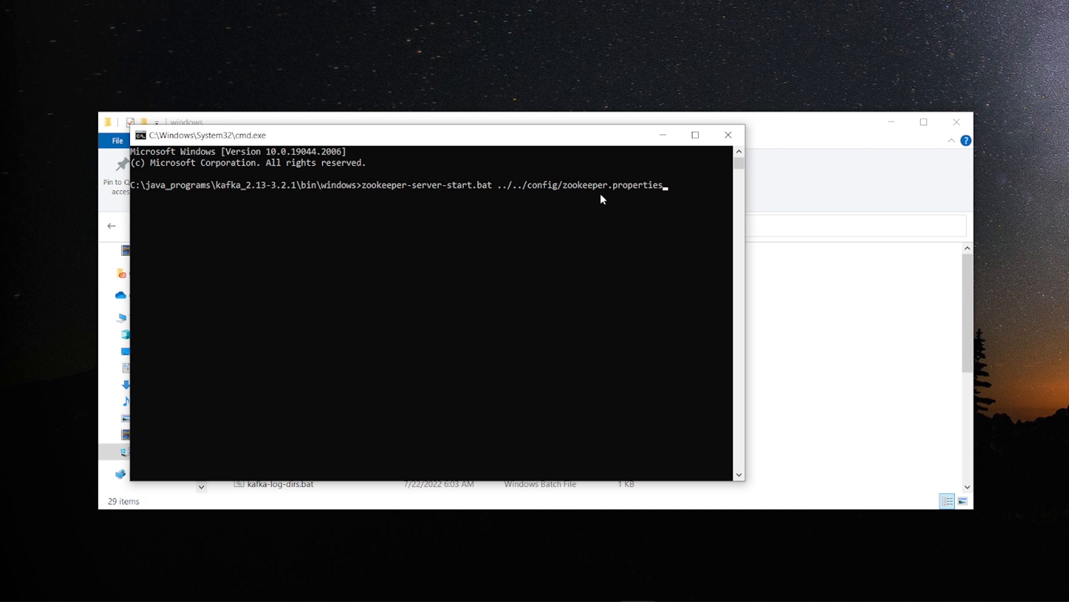
key("Return")
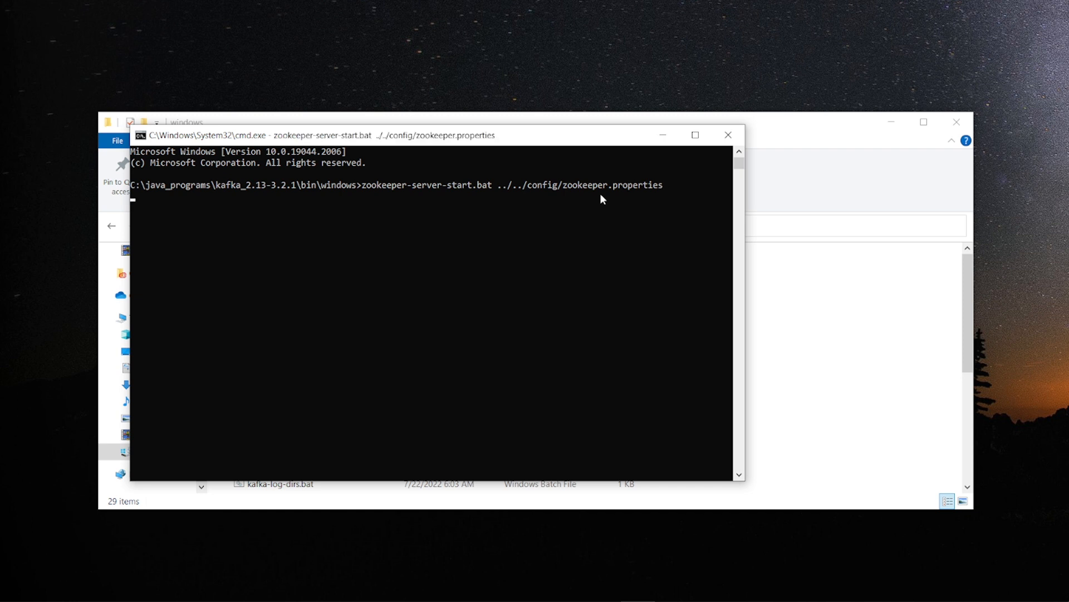
left_click_drag(514, 137, 576, 161)
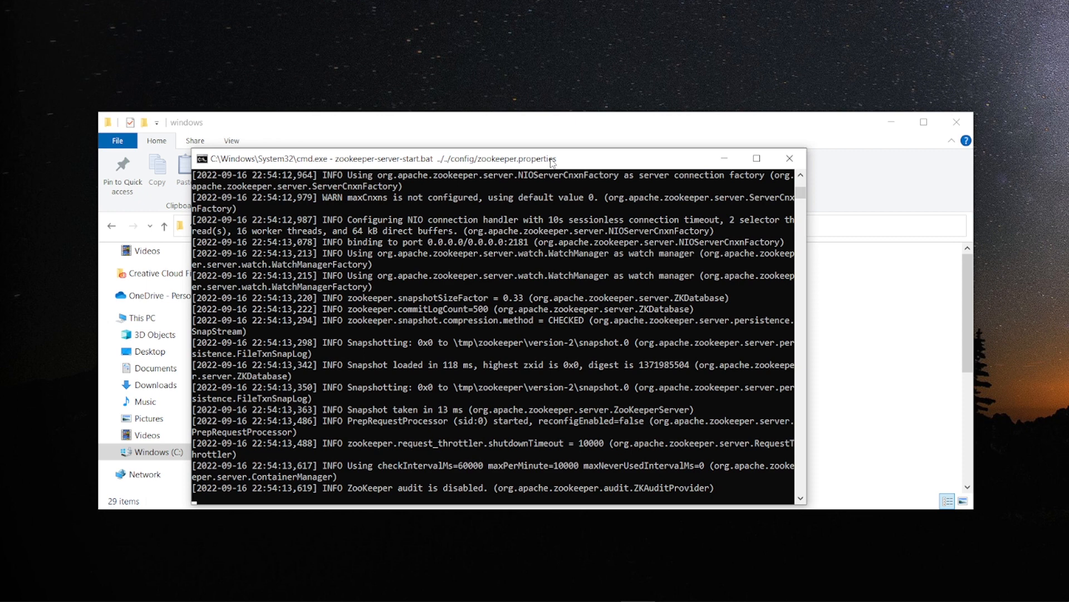
left_click_drag(576, 161, 481, 167)
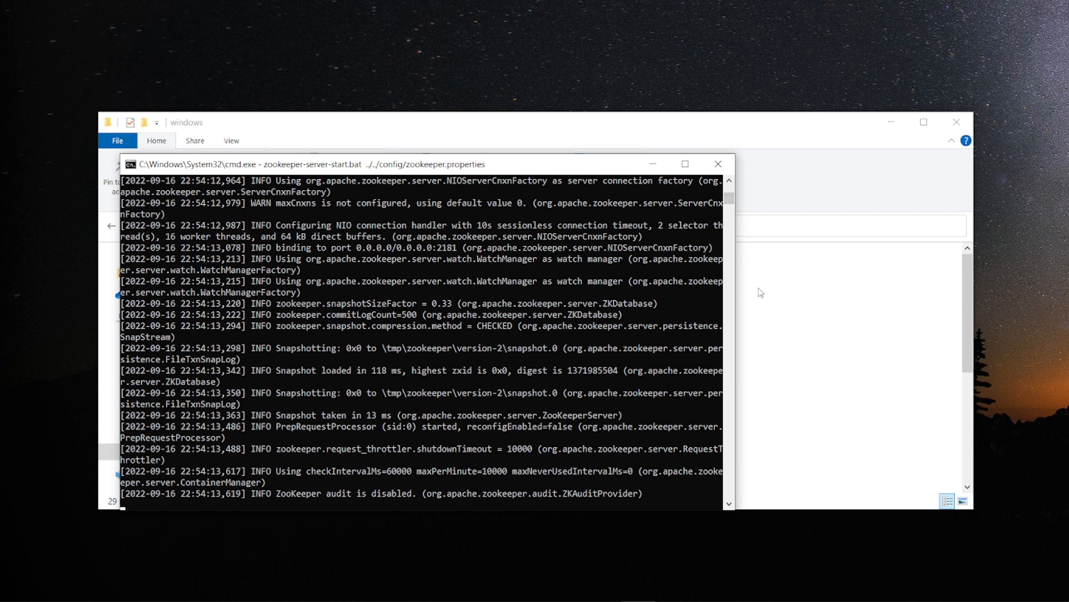
Launch a second console and run kafka-server-start.bat ../../config/server.properties to start the broker.
left_click(748, 127)
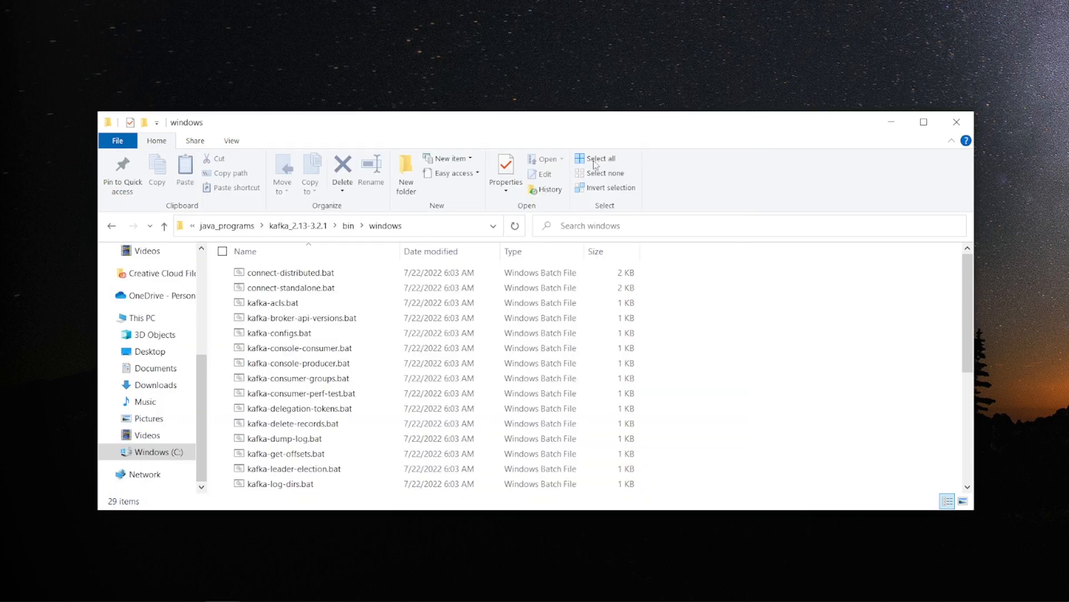
left_click(422, 228)
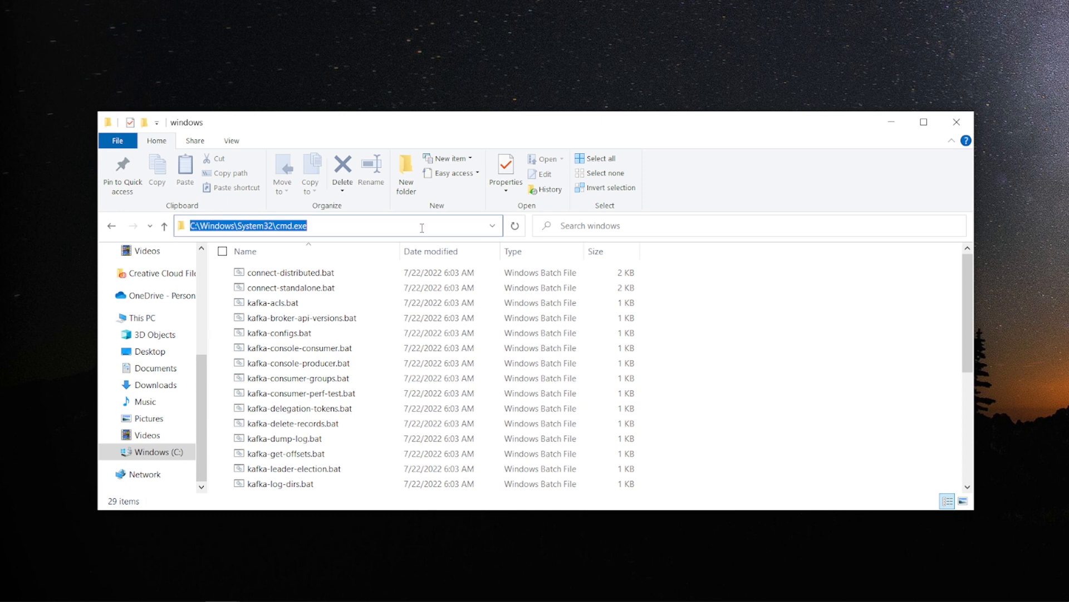
type("cmd")
key("Return")
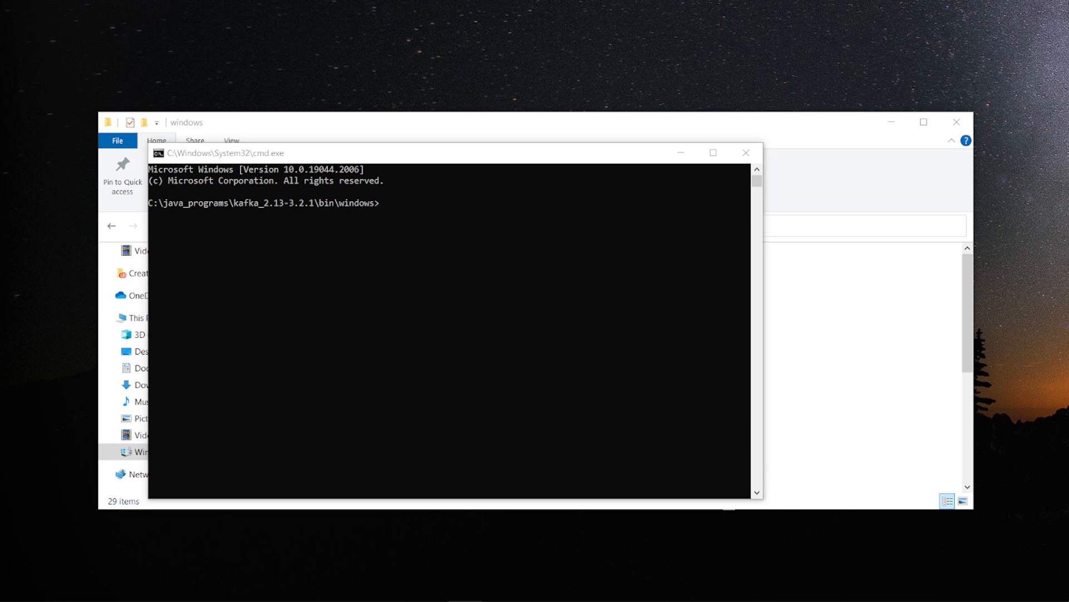
left_click(374, 204)
type("kafka-server-start.bat ../../config/server.properties")
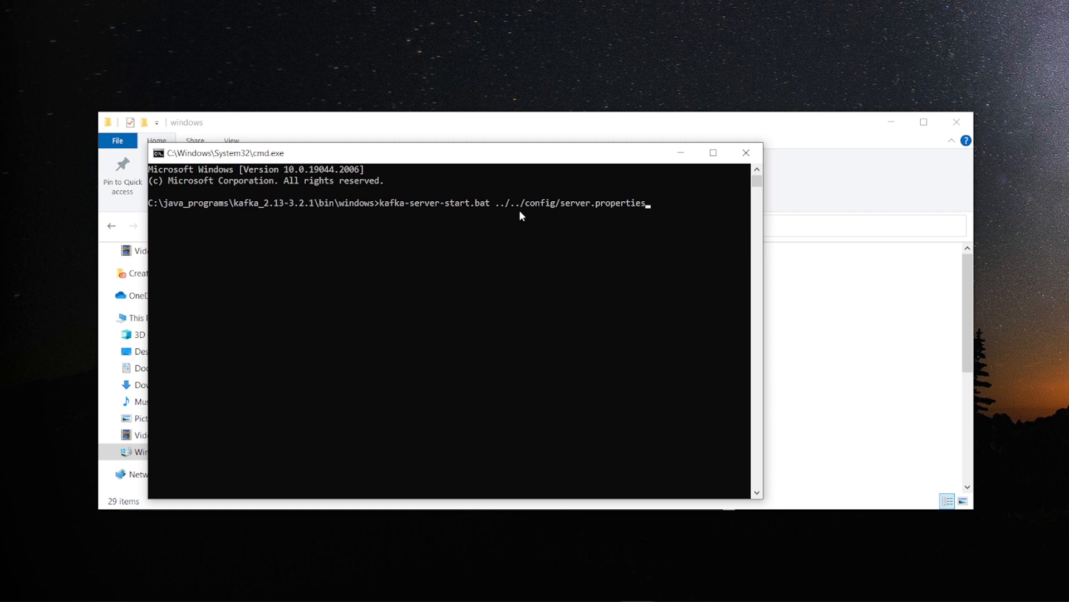
key("Return")
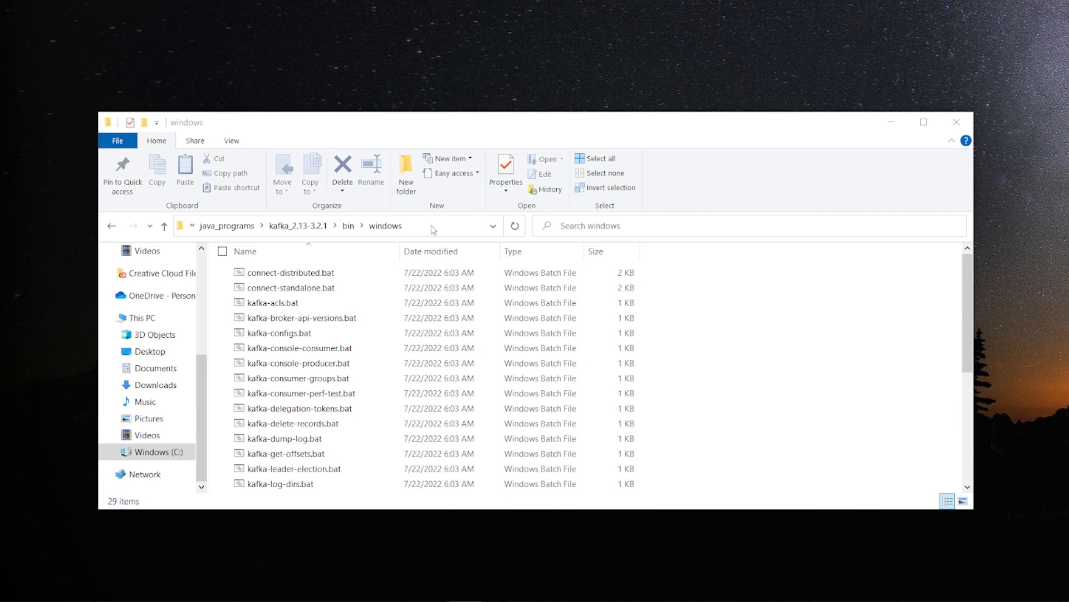
left_click(431, 225)
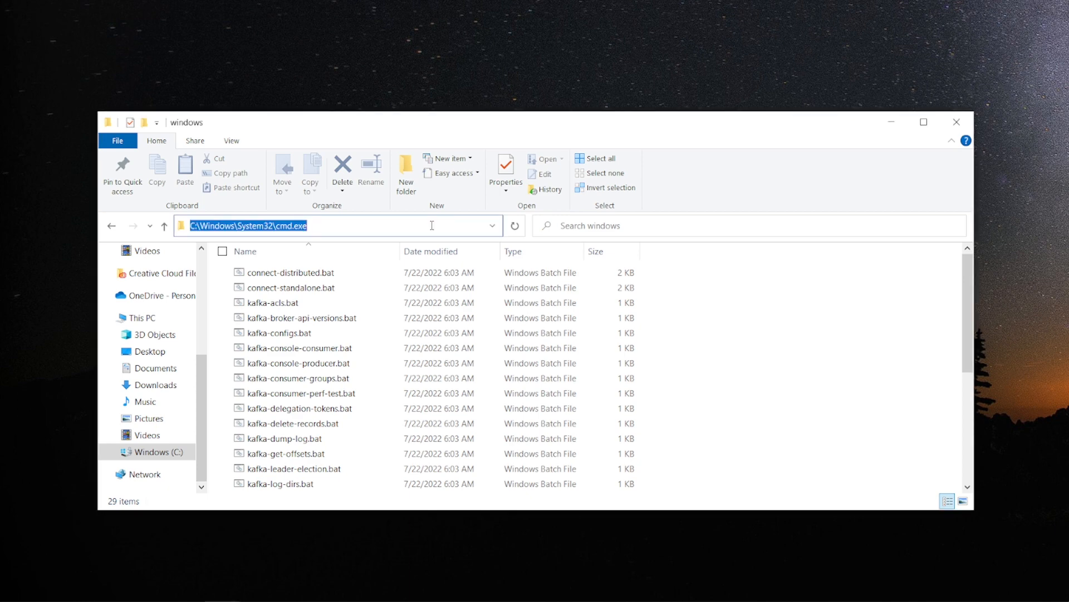
Launch another console in the Kafka windows folder and move it down and right.
key("Return")
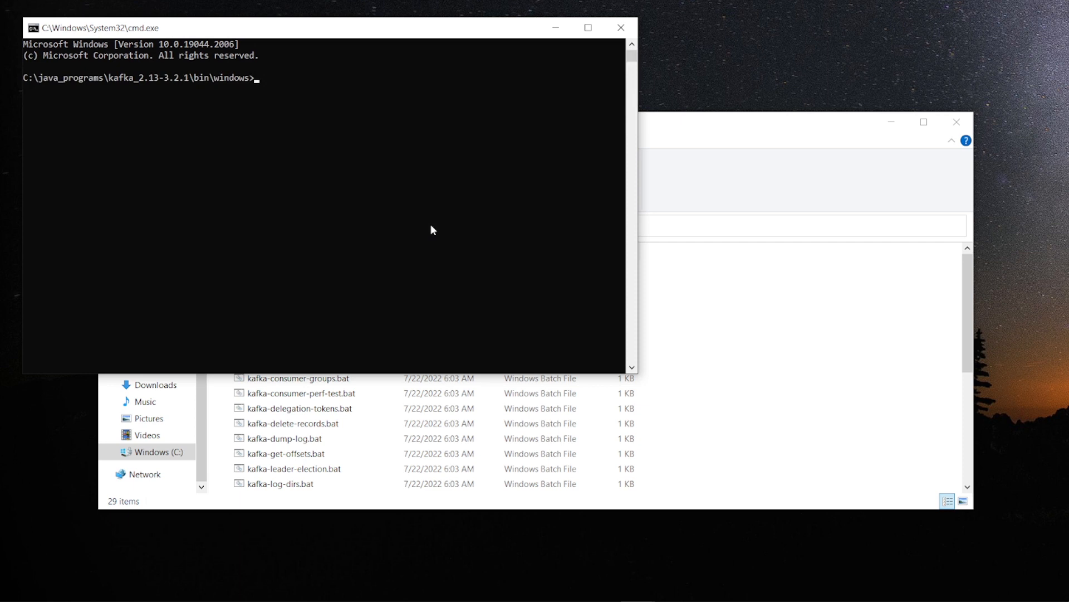
left_click_drag(408, 30, 518, 104)
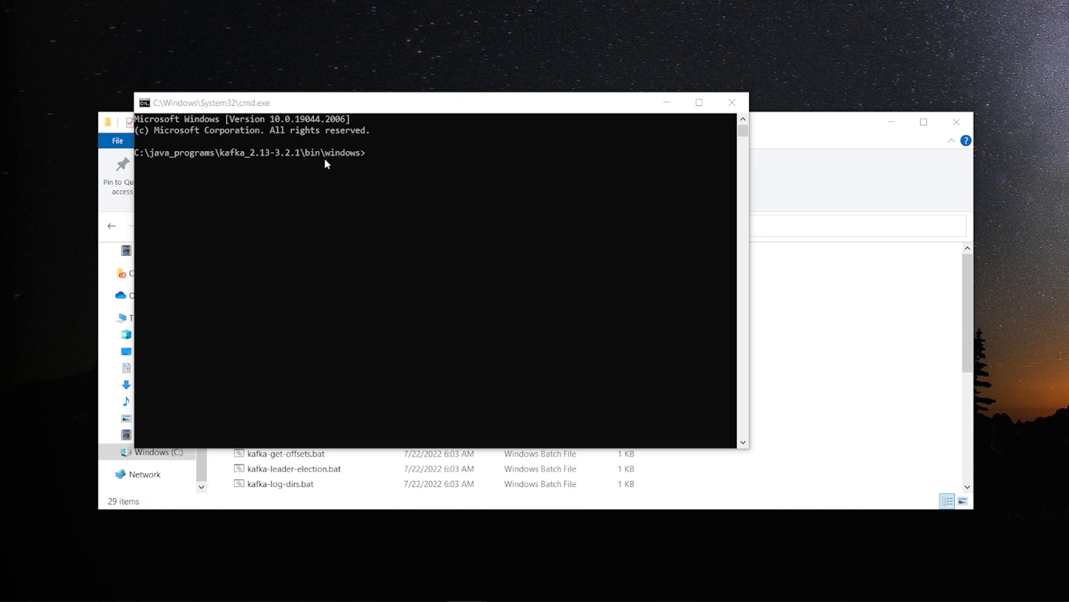
Run kafka-topics.bat --create --topic yt-events --bootstrap-server localhost:9092 to create the topic.
left_click(370, 155)
type("kafka-topics.bat --create --topic yt-events --bootstrap-server localhost:9092")
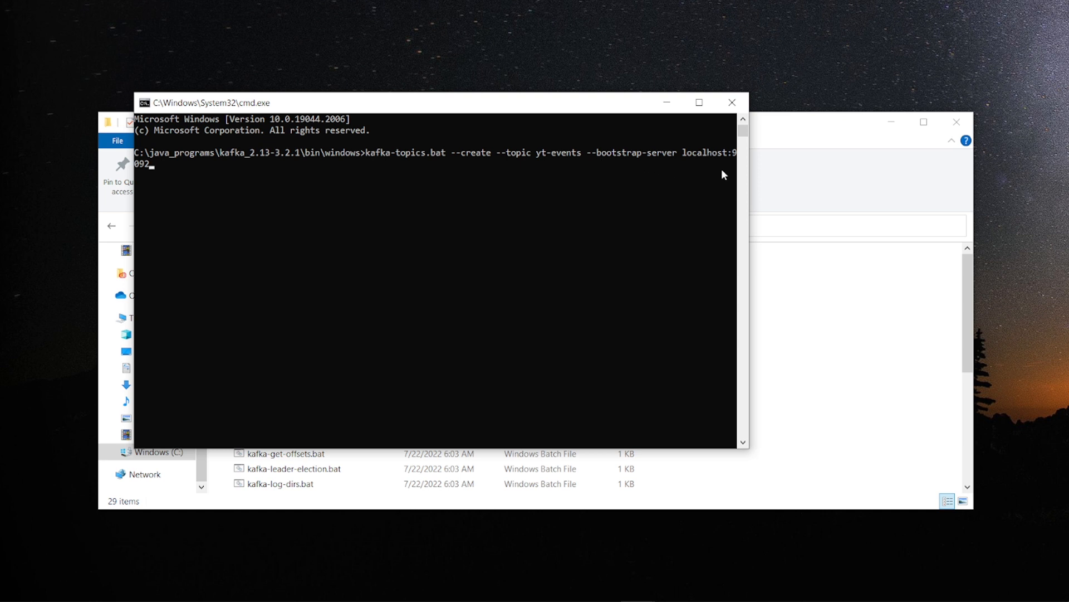
left_click_drag(739, 179, 880, 178)
key("Return")
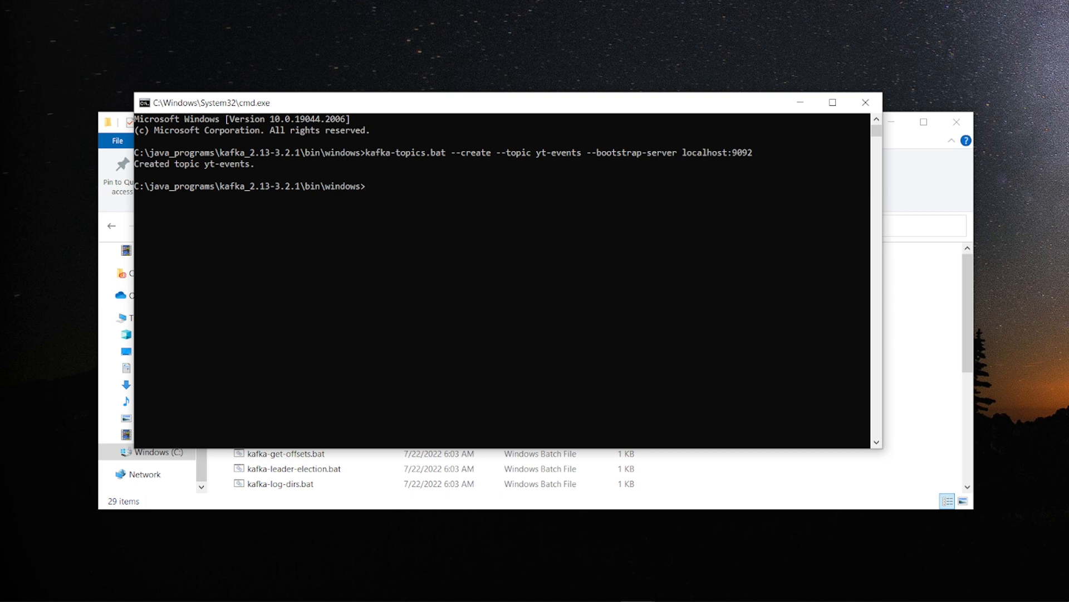
Run kafka-console-producer.bat --topic yt-events --bootstrap-server localhost:9092 and move the window aside.
left_click(370, 189)
type("kafka-console-producer.bat --topic yt-events --bootstrap-server localhost:9092")
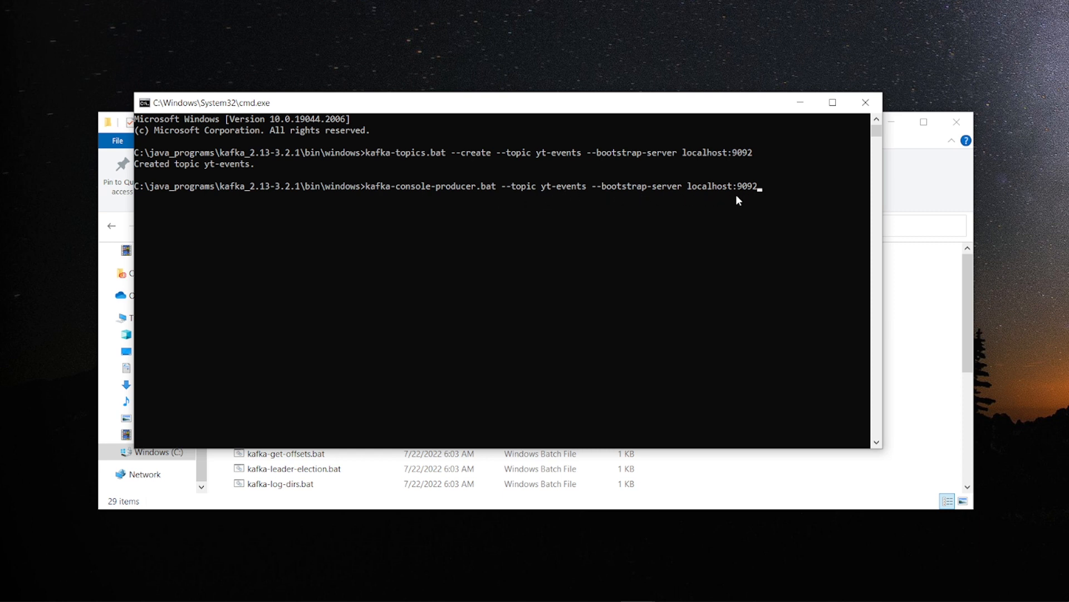
key("Return")
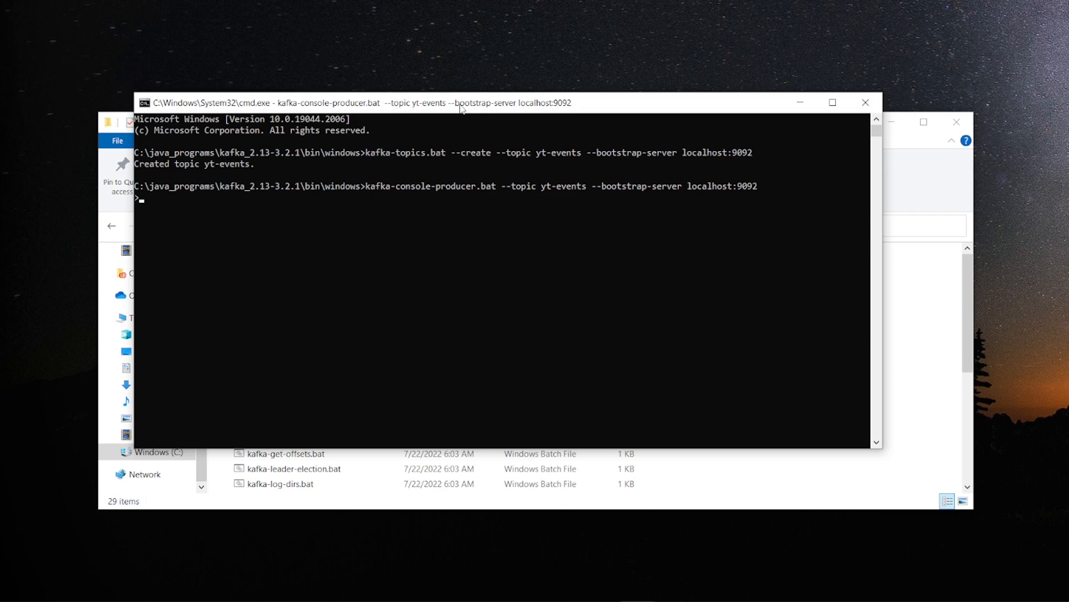
mouse_move(462, 109)
left_mouse_down()
mouse_move(541, 124)
mouse_move(585, 175)
left_mouse_up()
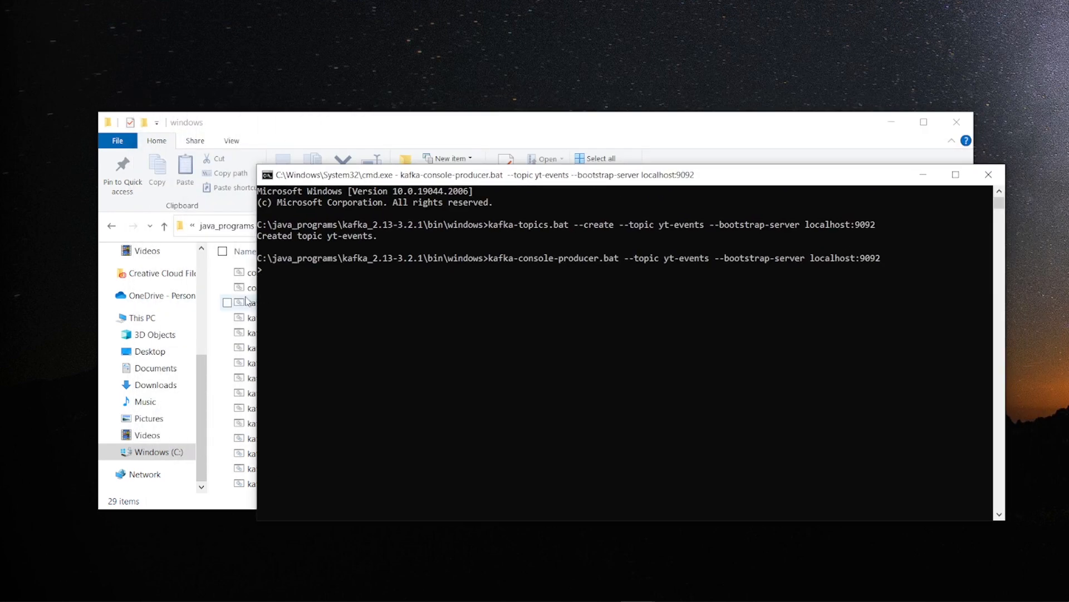
Launch a new console and run kafka-console-consumer.bat --topic yt-events --from-beginning --bootstrap-server localhost:9092.
left_click(434, 125)
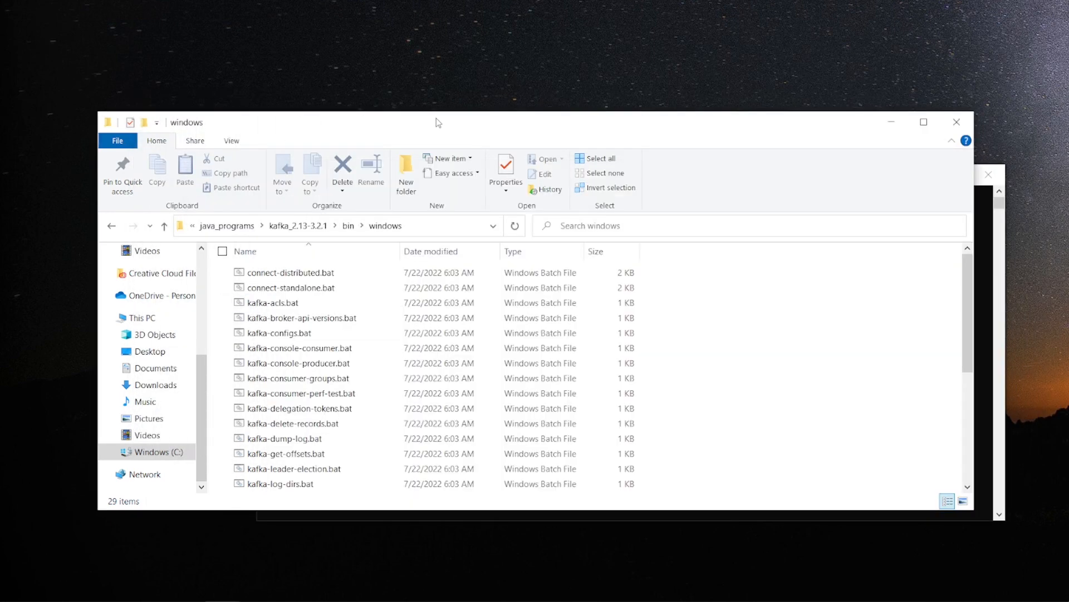
left_click(417, 226)
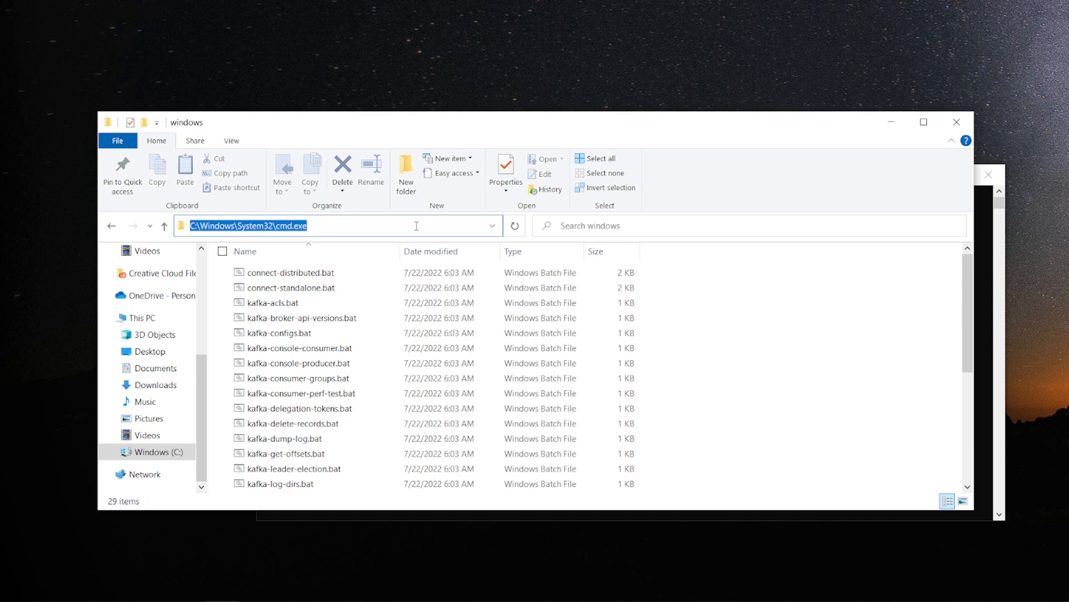
type("cmd")
key("Return")
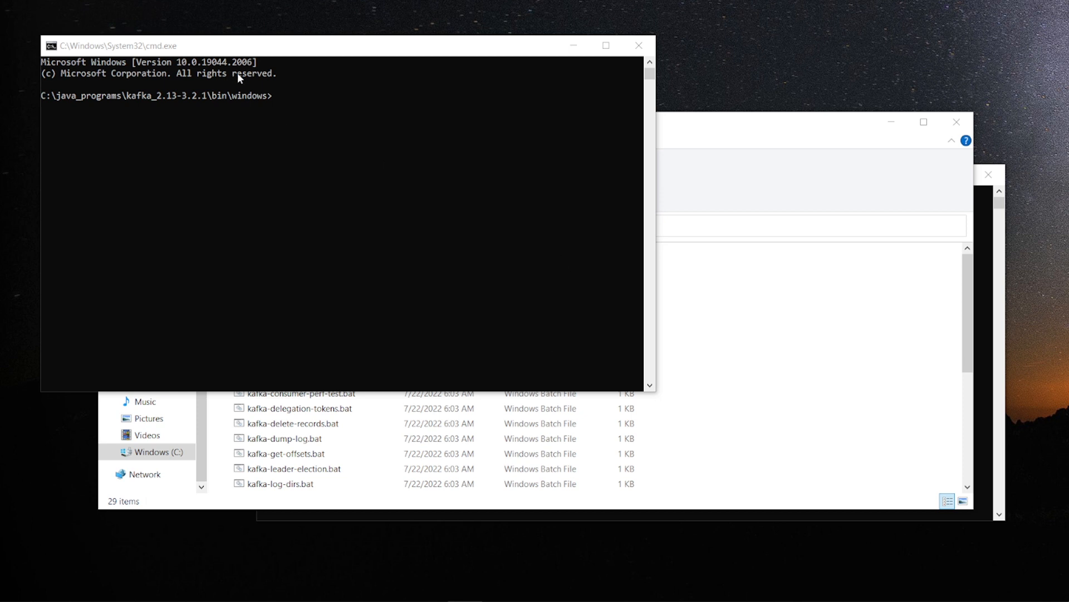
left_click(283, 100)
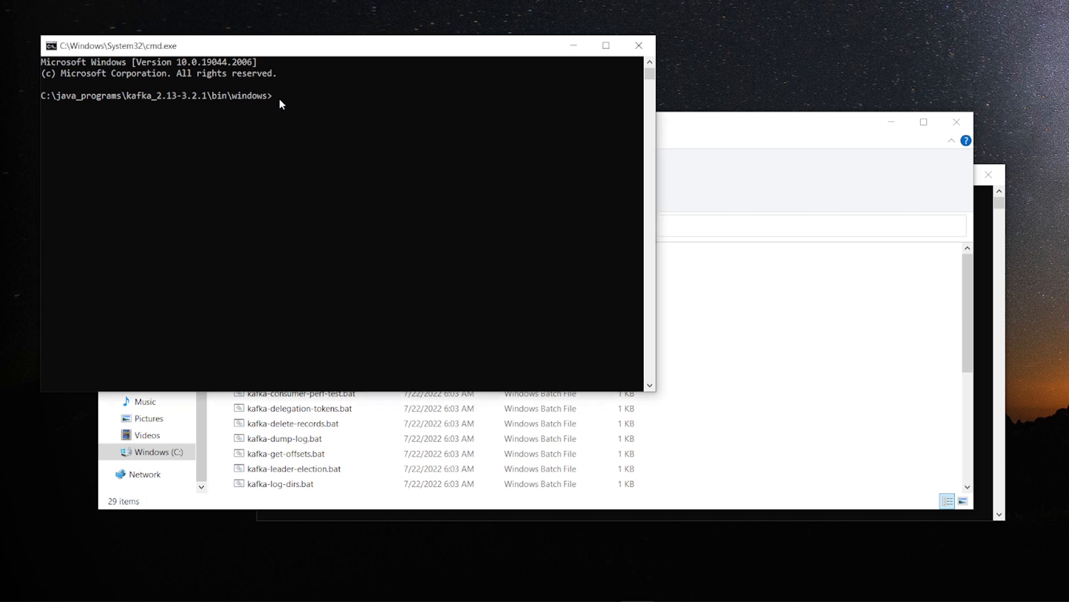
type("kafka-console-consumer.bat --topic yt-events --from-beginning --bootstrap-server localhost:9092")
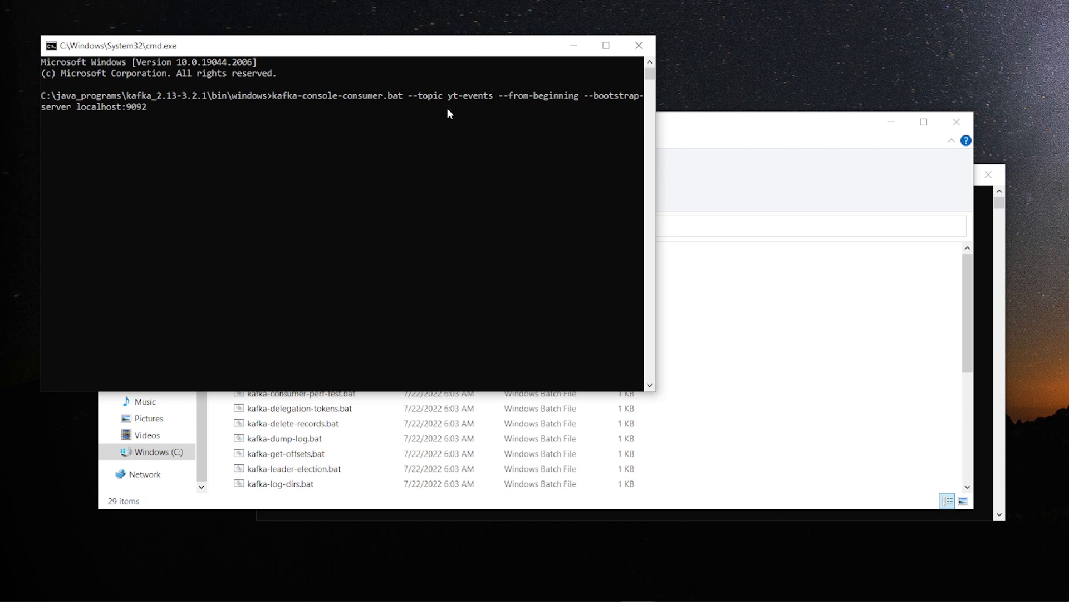
key("Return")
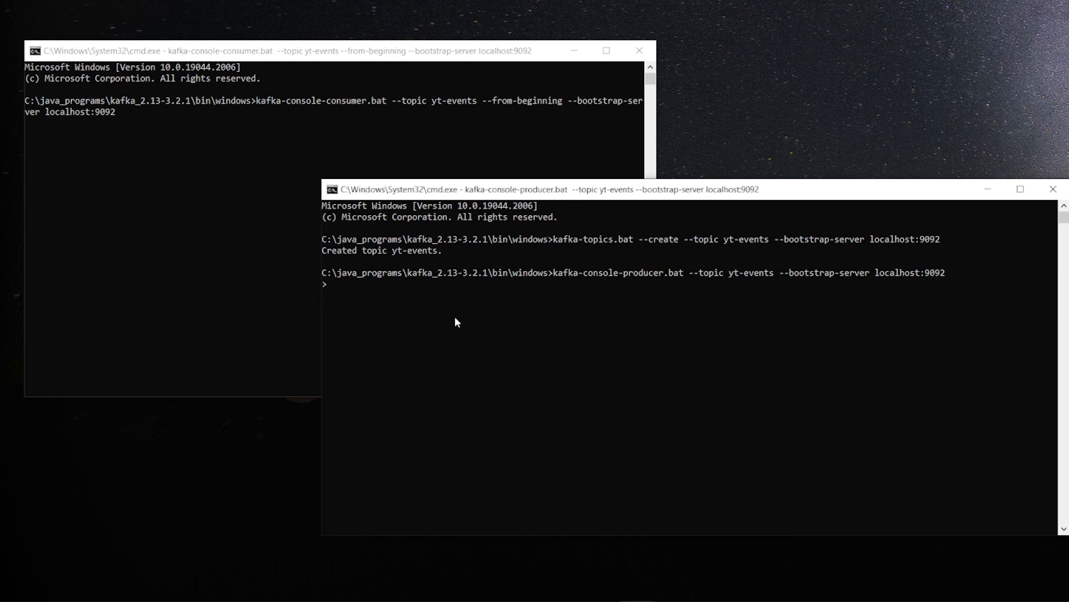
type("event")
type("1")
Send event1, event2 and event3 from the producer, correcting a typo in the third.
key("Return")
type("event2")
key("Return")
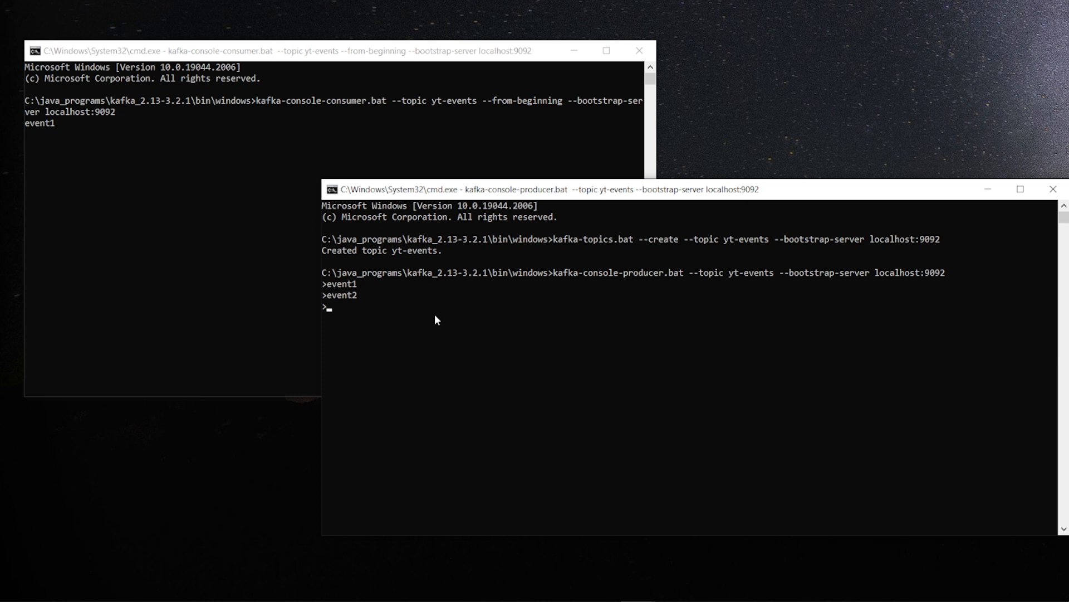
type("ecent")
type("3")
key("BackSpace")
key("BackSpace")
key("BackSpace")
key("BackSpace")
key("BackSpace")
type("ve")
type("nt3")
key("Return")
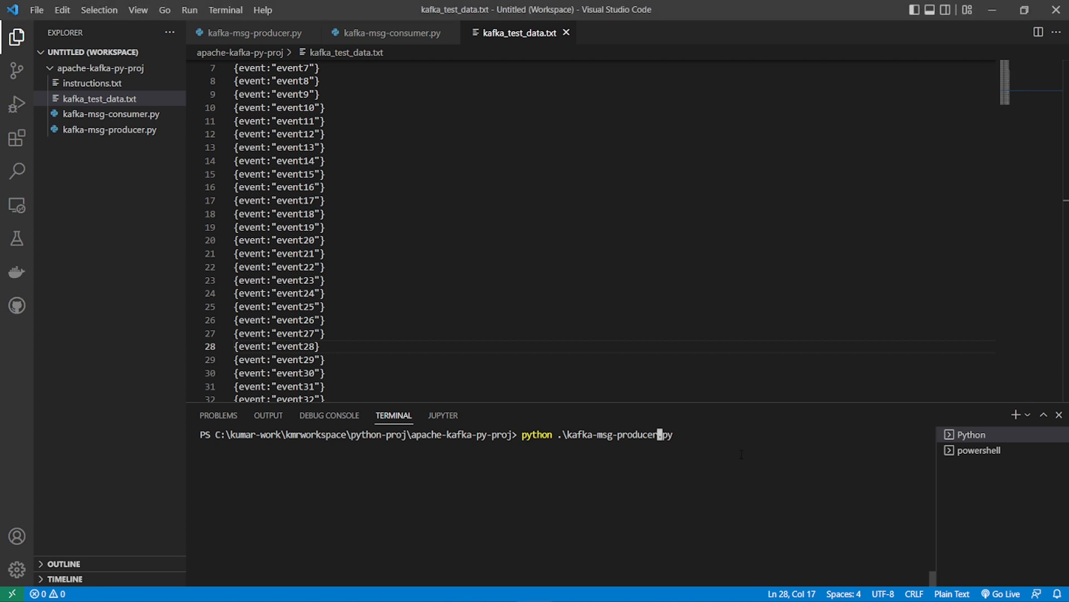
key("Right")
key("Right")
key("BackSpace")
key("BackSpace")
key("BackSpace")
key("BackSpace")
key("BackSpace")
key("BackSpace")
key("BackSpace")
key("BackSpace")
key("BackSpace")
key("BackSpace")
key("BackSpace")
key("BackSpace")
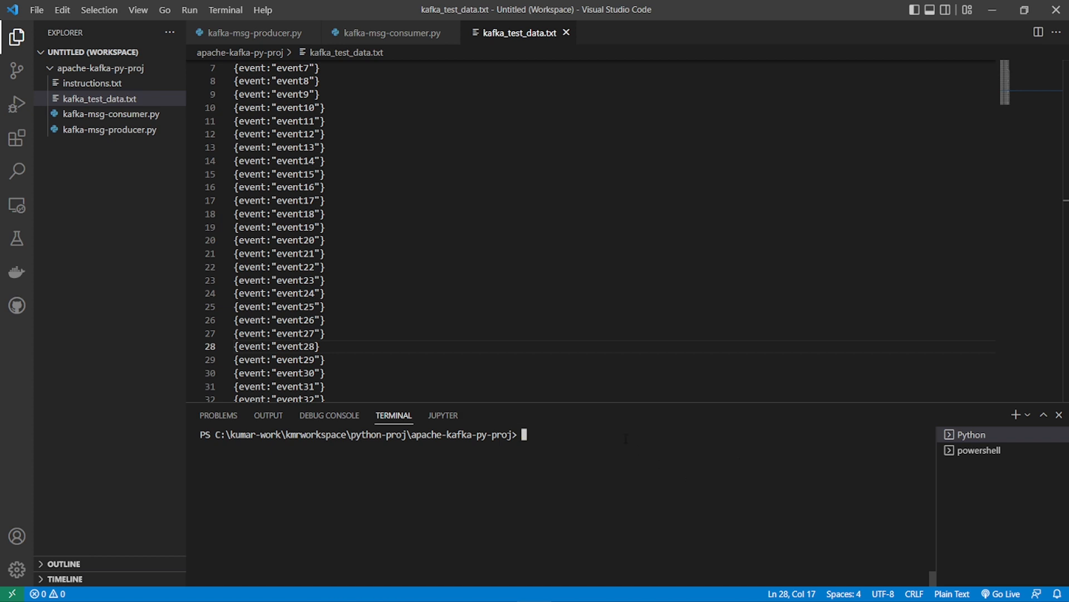
type("Python -m pip install kafka-Python")
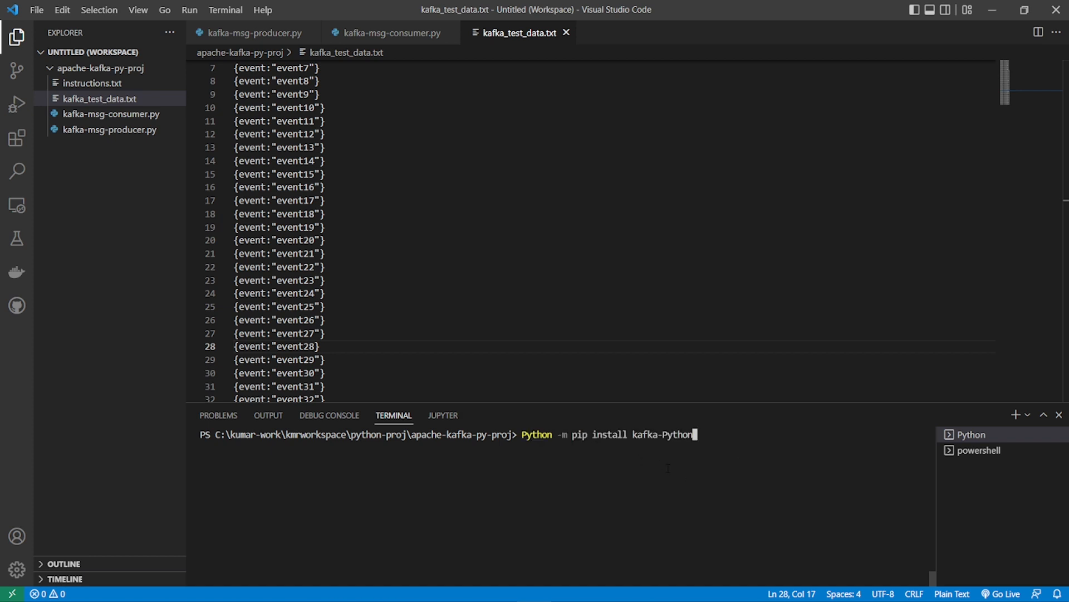
key("BackSpace")
key("BackSpace")
key("BackSpace")
key("BackSpace")
key("BackSpace")
key("BackSpace")
key("BackSpace")
key("BackSpace")
key("BackSpace")
key("BackSpace")
key("BackSpace")
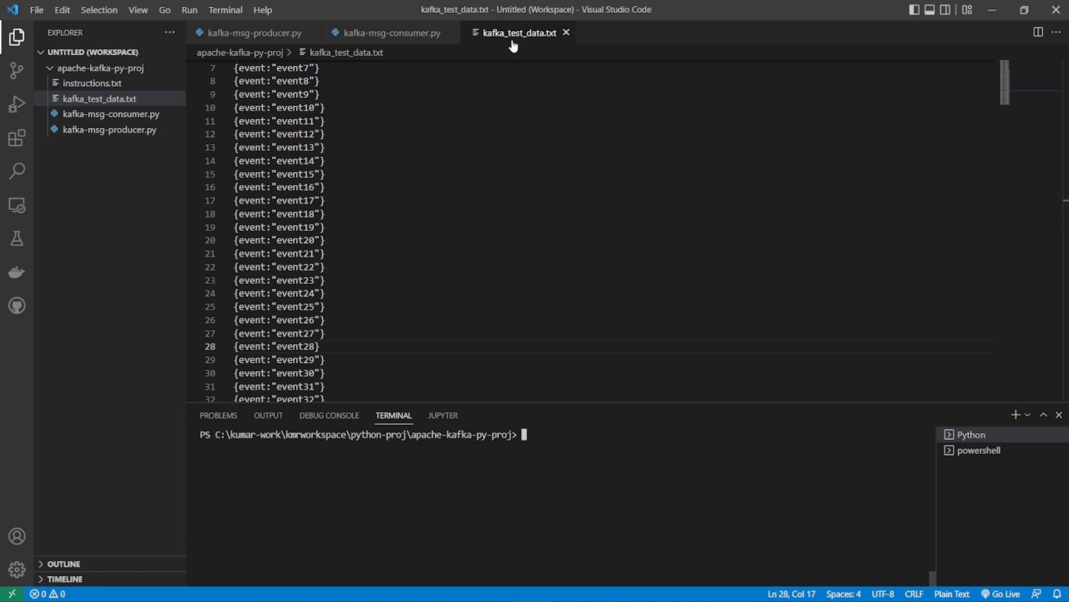
scroll(196, 95, "up", 2)
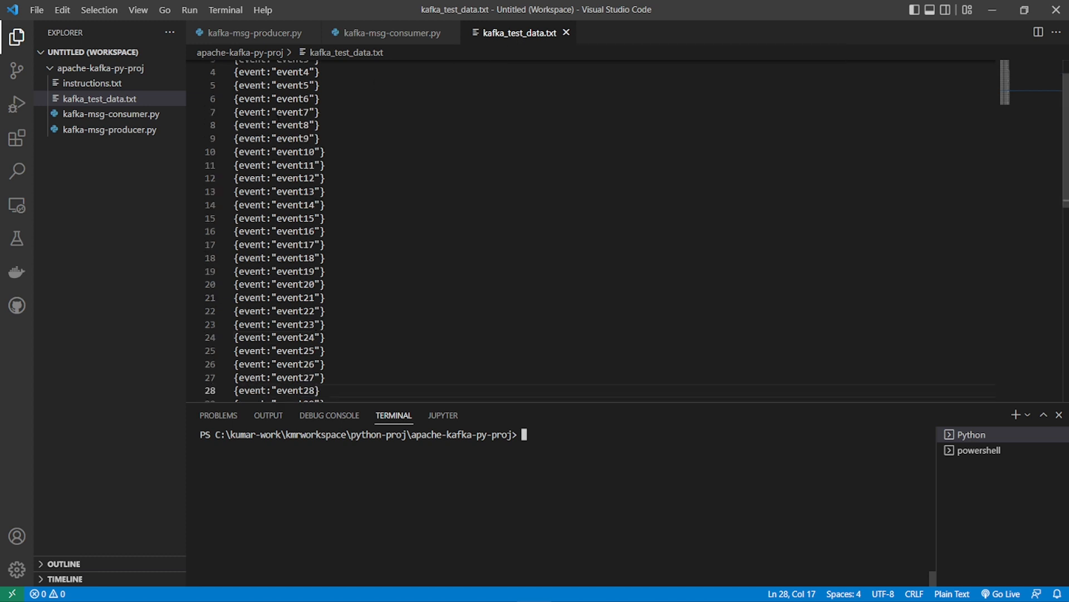
scroll(197, 96, "up", 2)
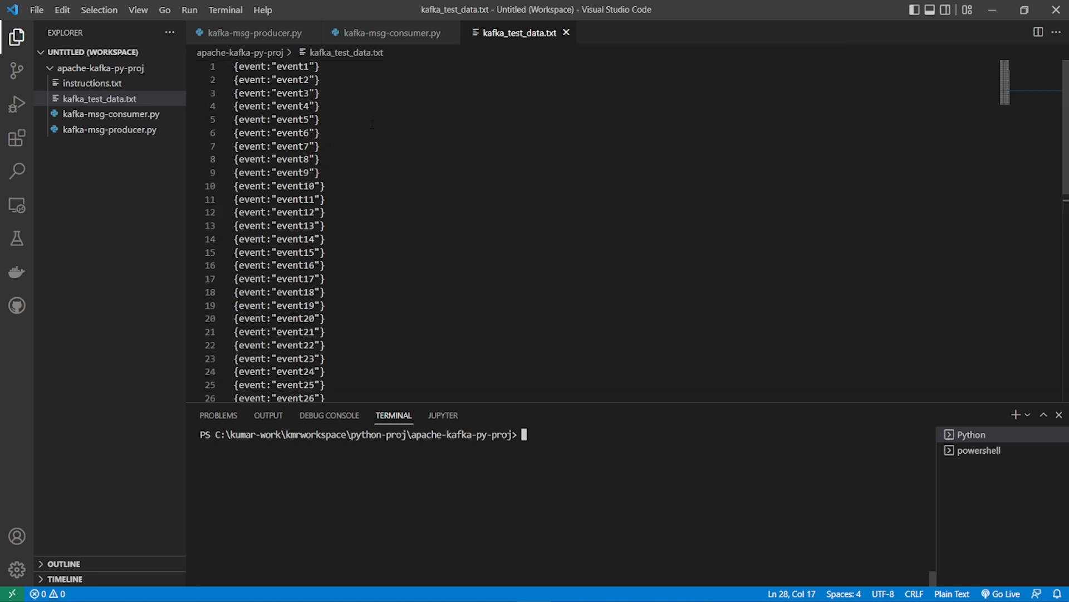
Show kafka-msg-producer.py and highlight the yt-events topic it sends to.
left_click(380, 33)
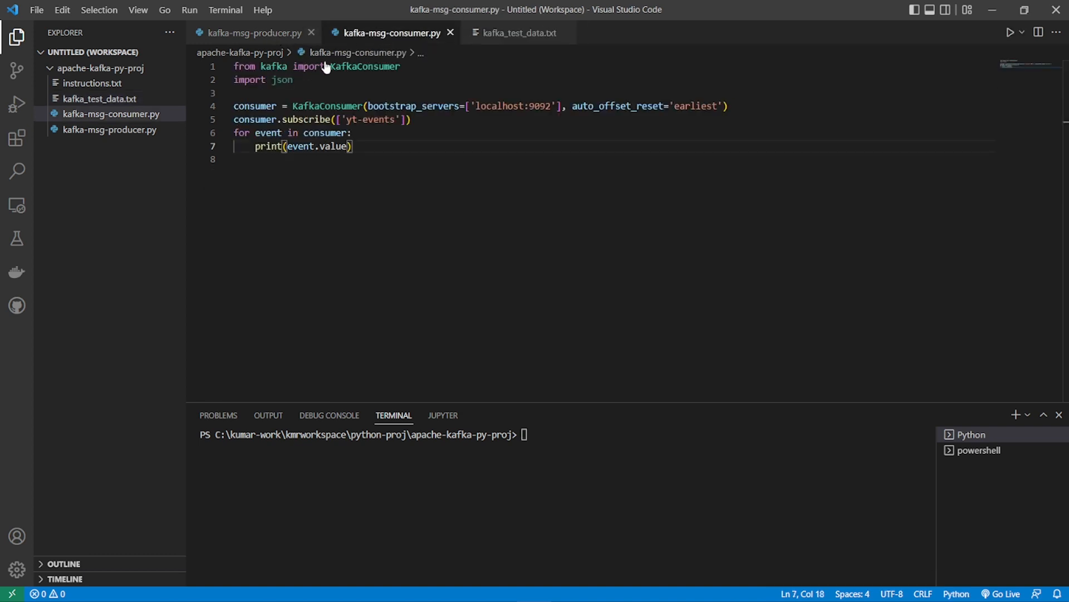
left_click(269, 34)
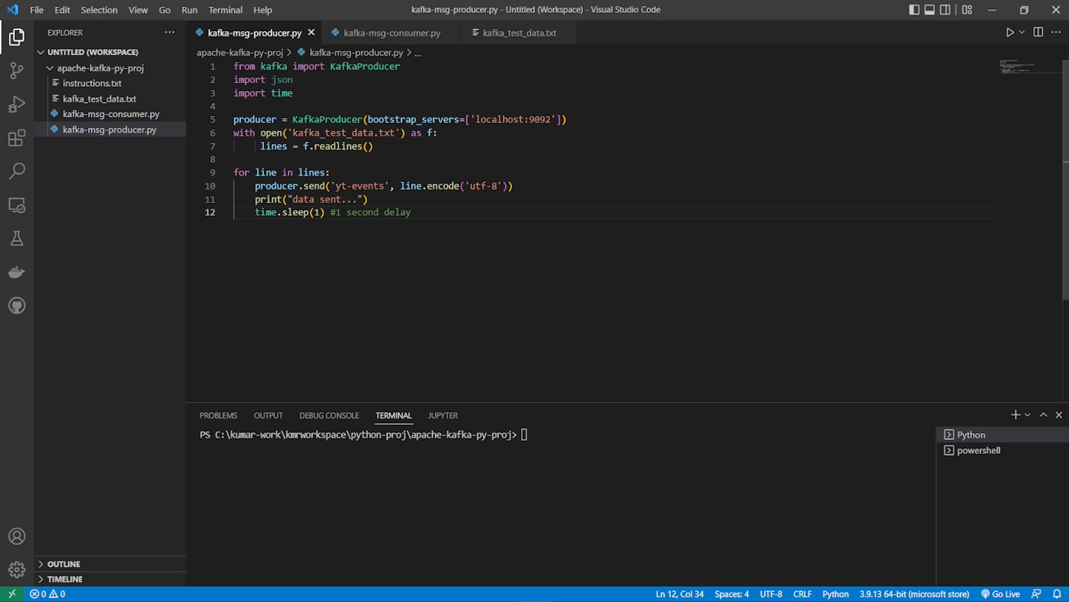
left_click_drag(335, 186, 384, 185)
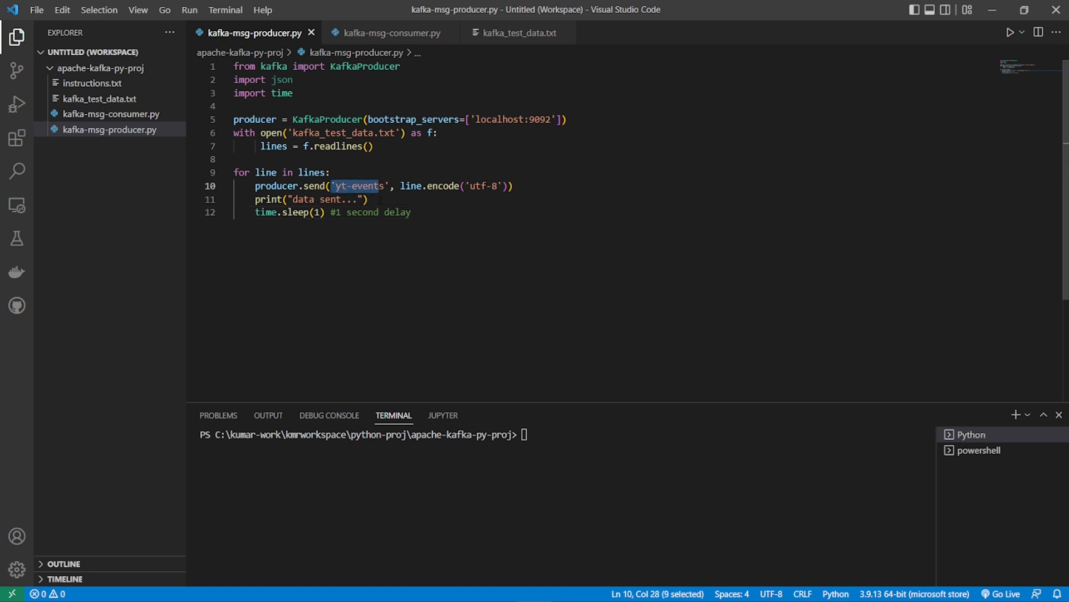
Run python .\kafka-msg-producer.py in the terminal, printing "data sent..." three times.
key("ctrl+grave")
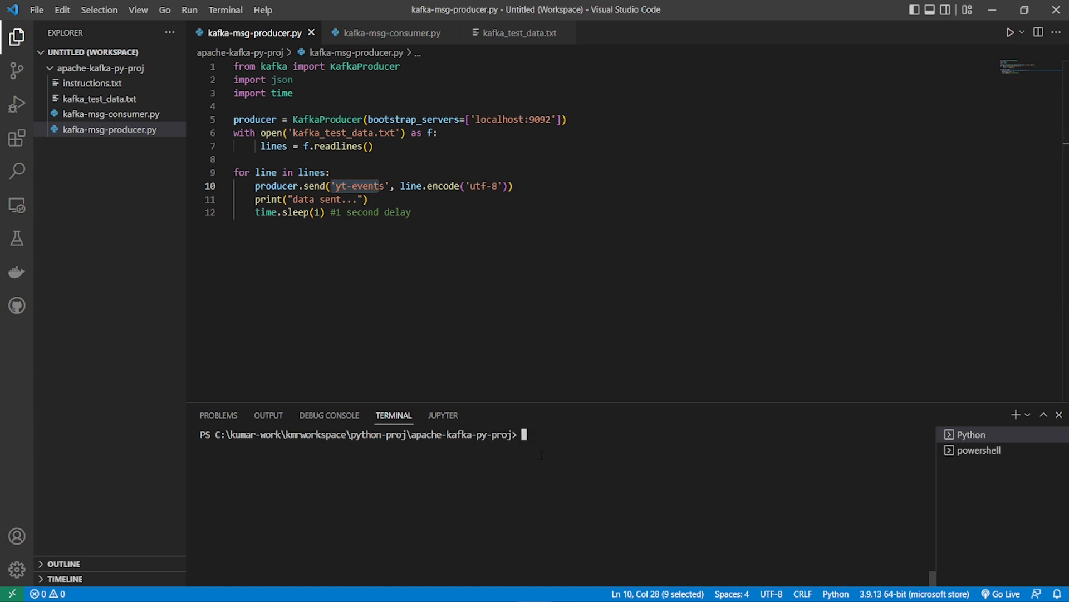
type("cls")
key("Escape")
key("Up")
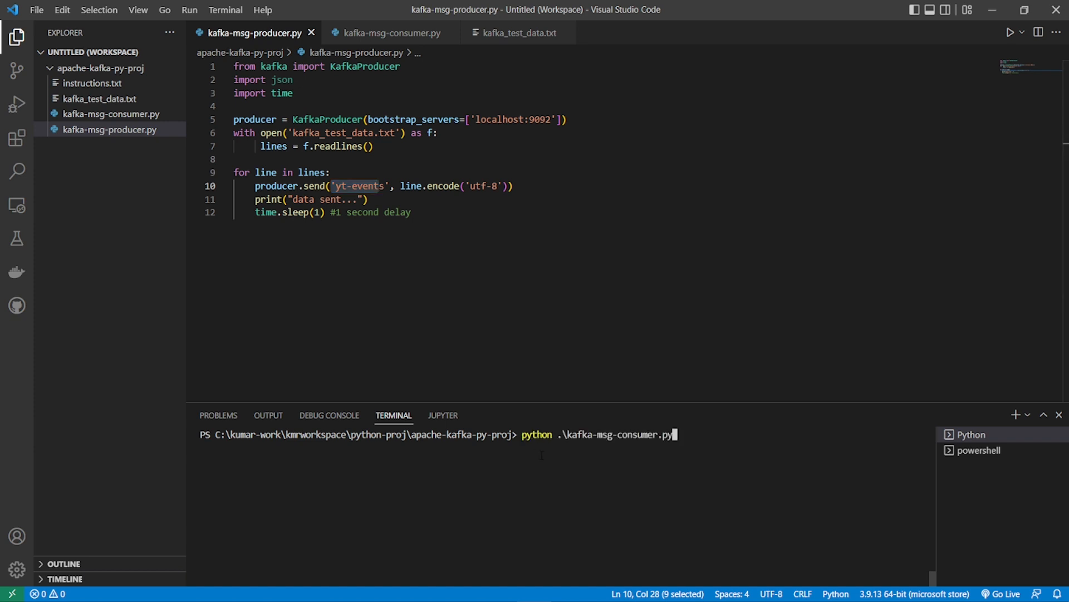
key("BackSpace")
key("BackSpace")
key("BackSpace")
key("BackSpace")
key("BackSpace")
key("BackSpace")
key("BackSpace")
key("BackSpace")
key("BackSpace")
key("BackSpace")
key("BackSpace")
type("produce")
type("r.py")
key("Return")
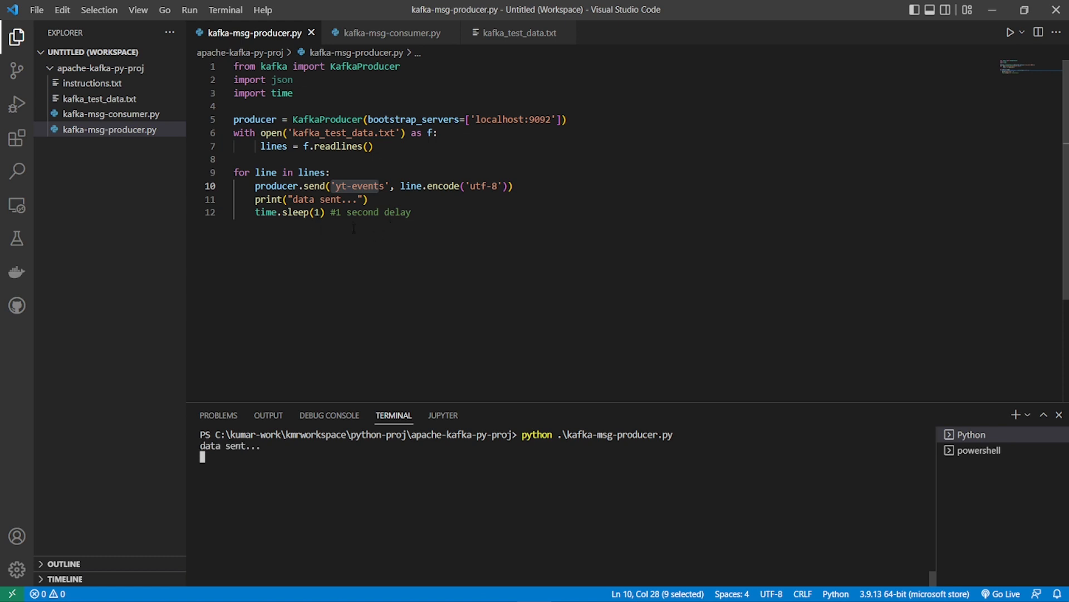
Run python ./kafka-msg-consumer.py in the second terminal so received events print.
left_click(979, 450)
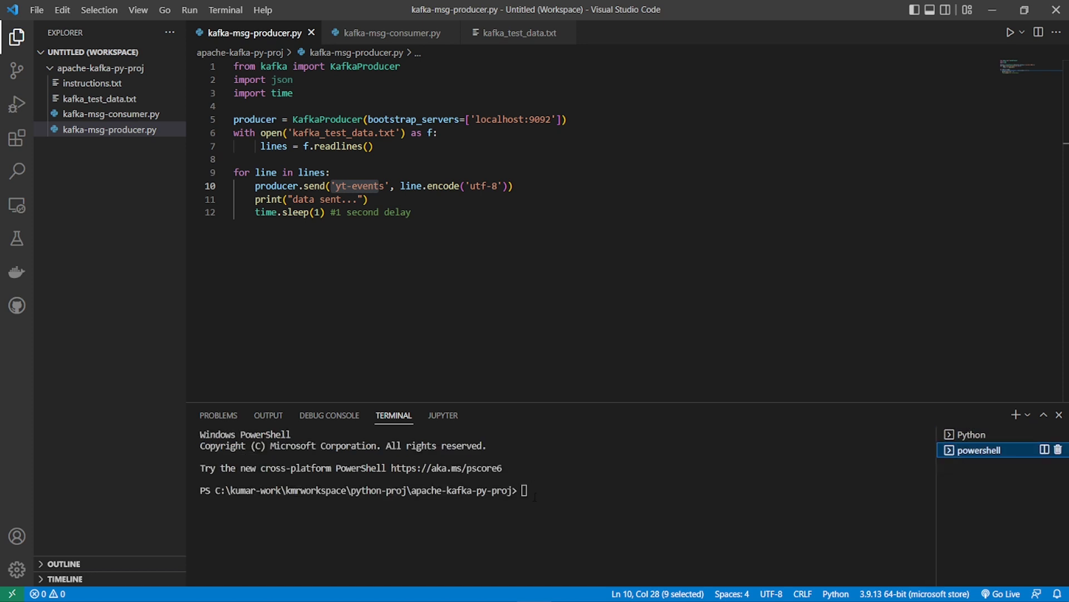
type("python")
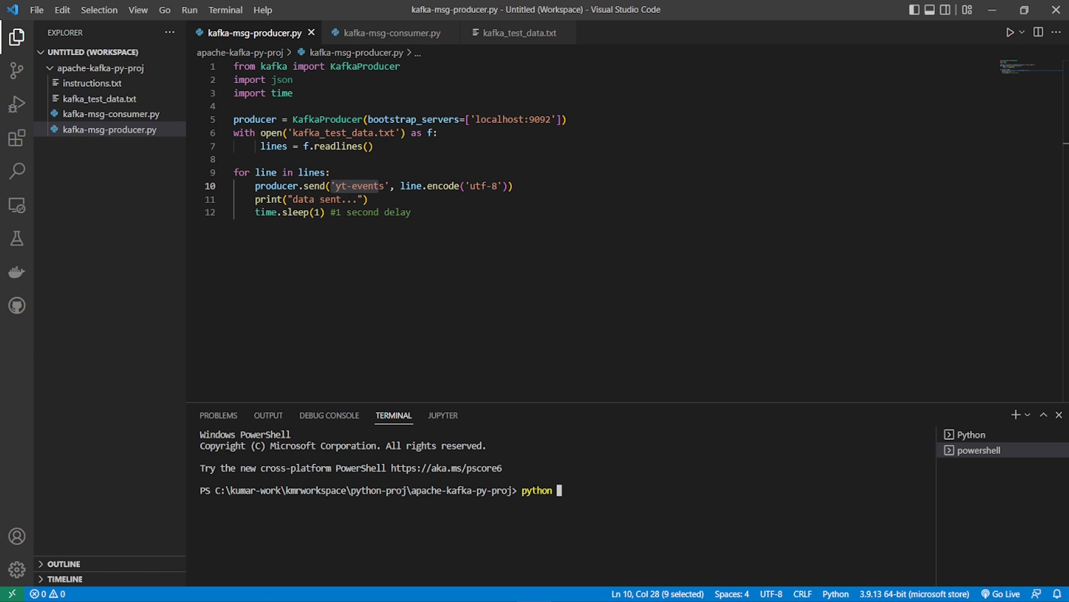
type(" ./")
type("kafka")
type("-ms")
type("g-cons")
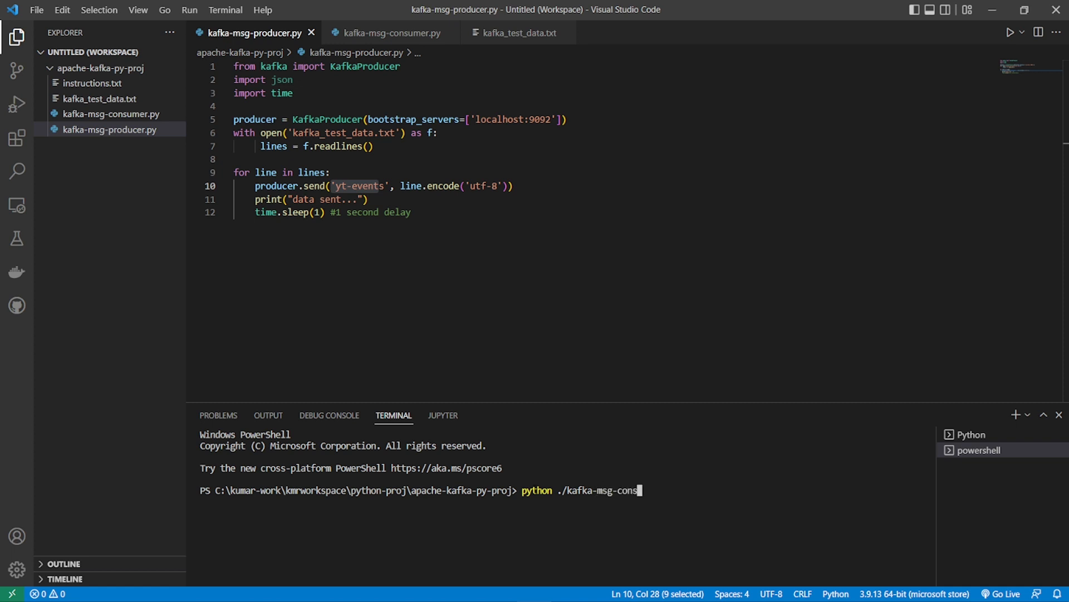
type("umer.py")
key("Return")
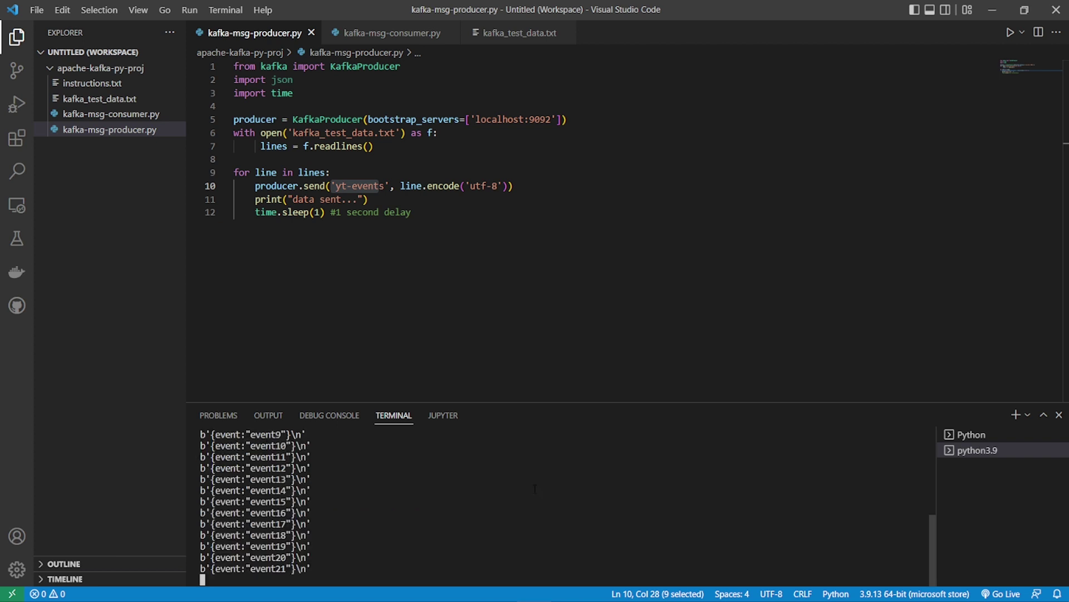